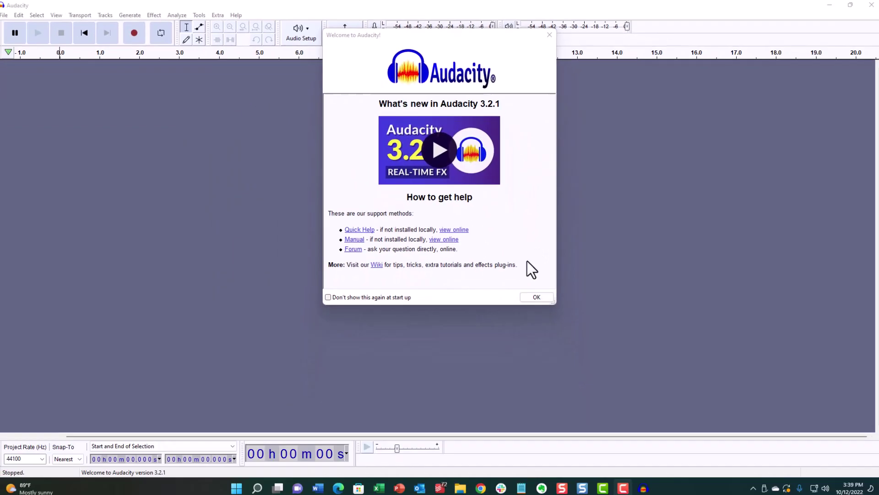
# - Dismiss the Welcome dialog and browse the Effect menu's plug-in list without choosing one
pyautogui.click(584, 482)
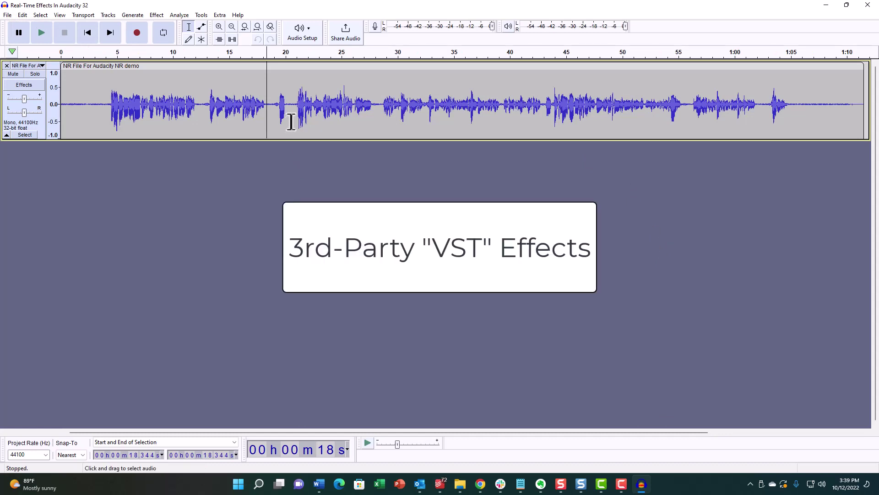
pyautogui.click(156, 15)
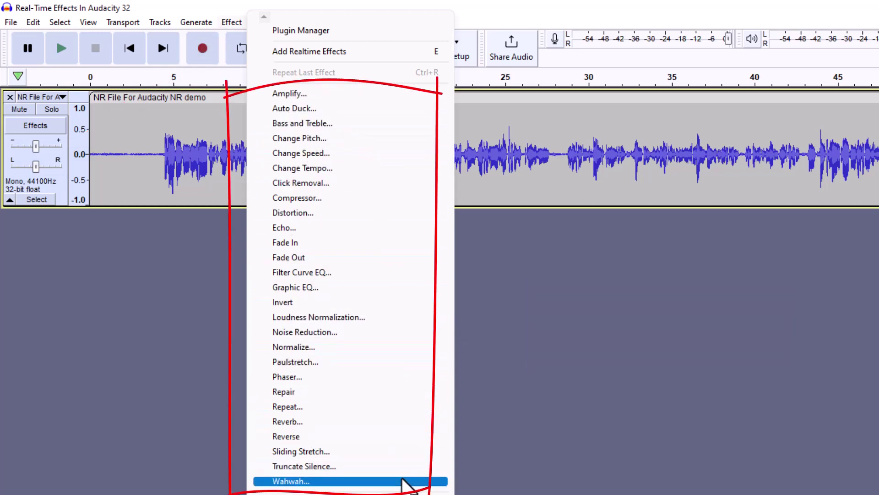
pyautogui.scroll(-3, 350, 251)
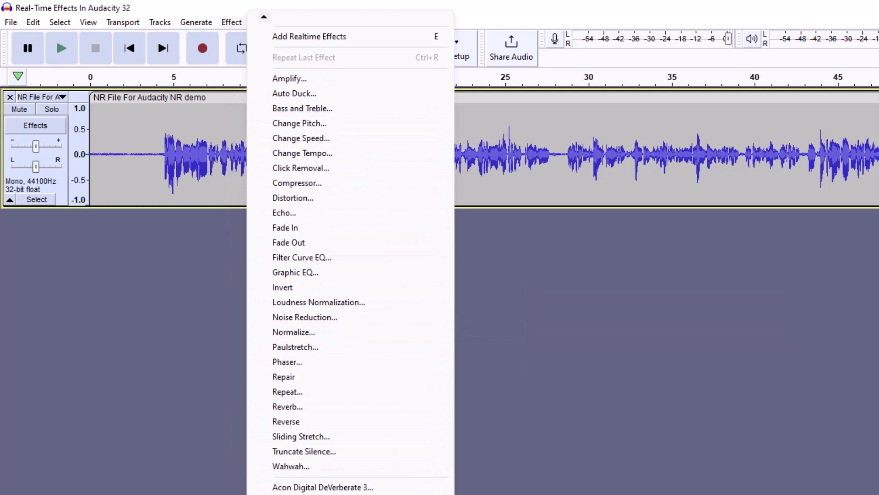
pyautogui.scroll(-6, 422, 341)
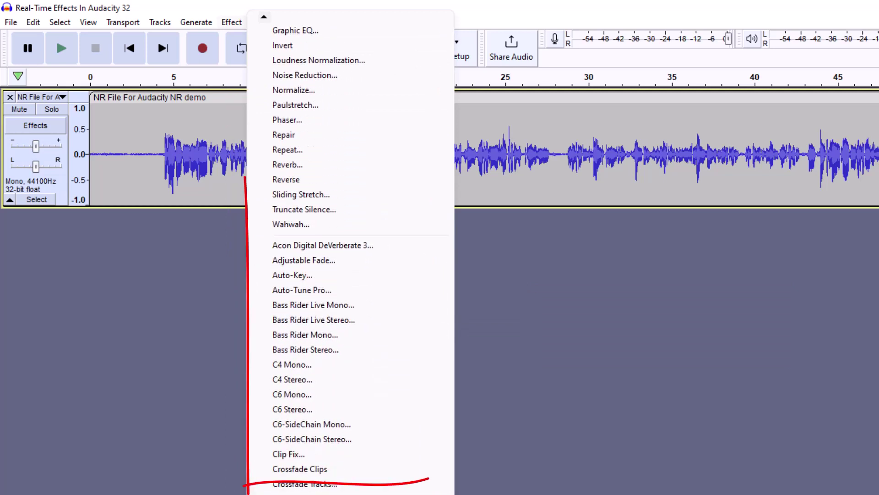
pyautogui.click(673, 373)
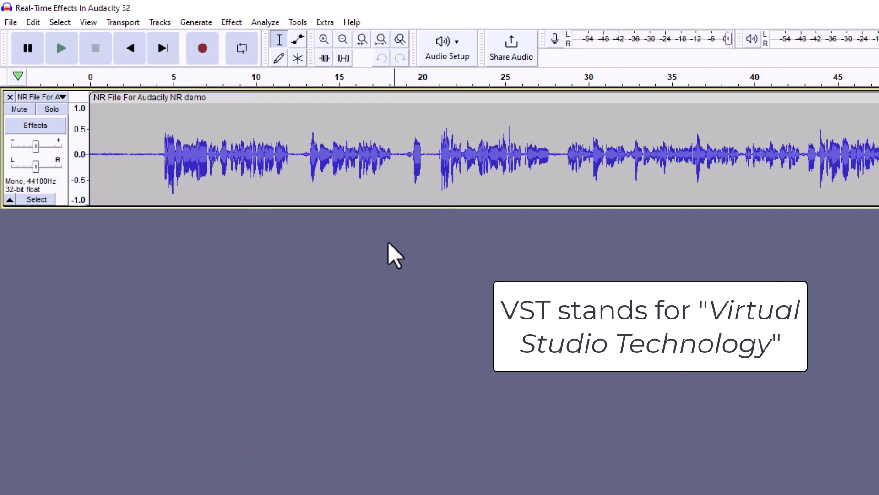
pyautogui.click(41, 130)
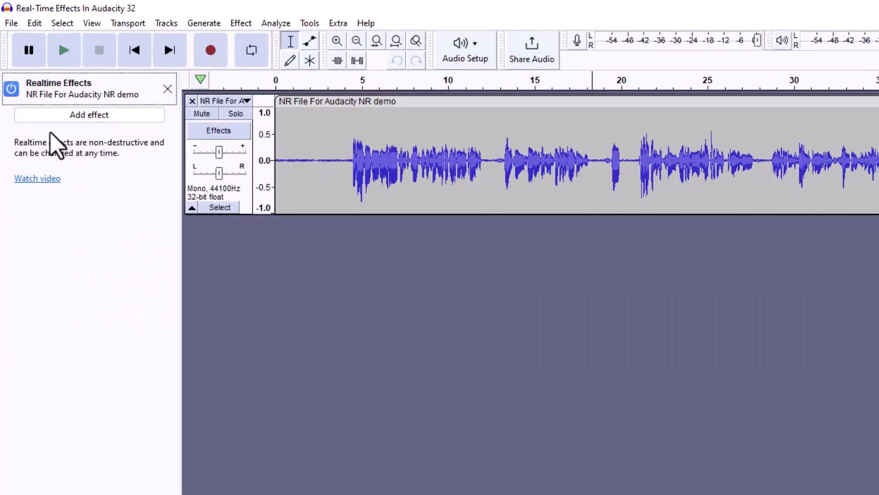
pyautogui.click(88, 114)
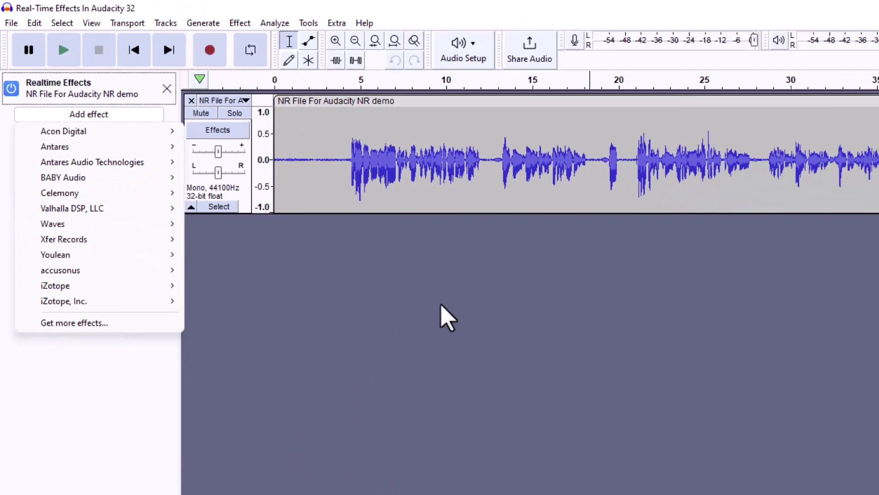
pyautogui.click(581, 411)
pyautogui.click(108, 58)
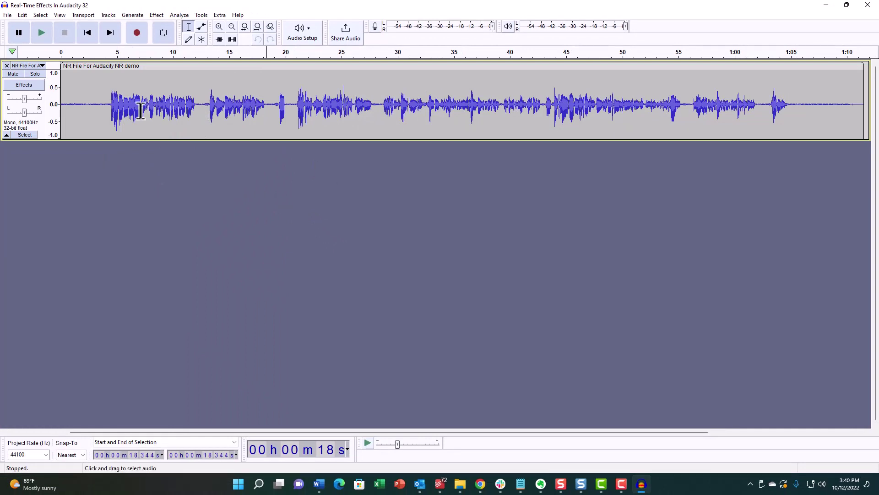
# - Select the speech from about 4.24 s onward, leaving the silent lead-in out
pyautogui.click(108, 112)
pyautogui.moveTo(108, 111); pyautogui.dragTo(791, 111)
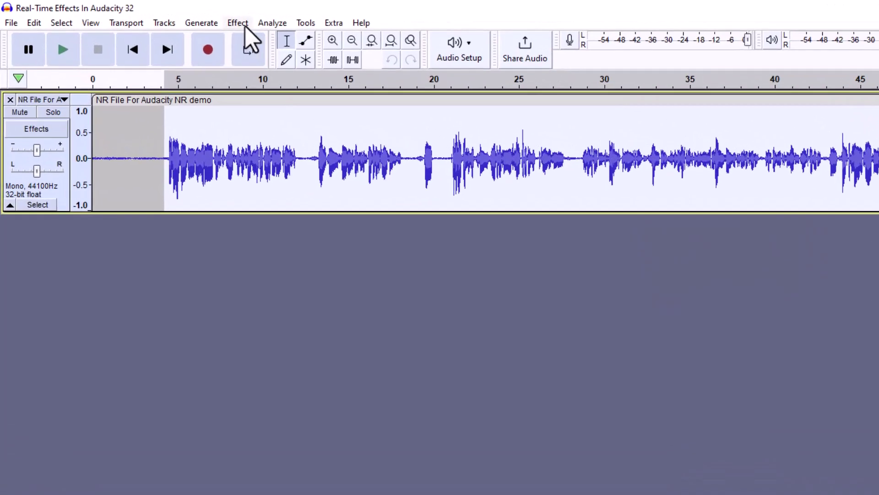
# - Open Ozone 9 Equalizer and boost the Baxandall Bass band about 5.7 dB near 673 Hz
pyautogui.click(263, 27)
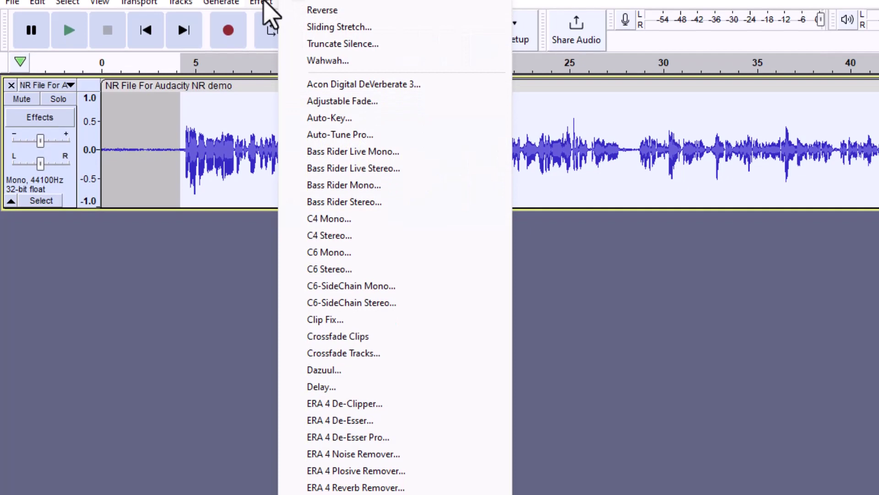
pyautogui.scroll(-3, 395, 488)
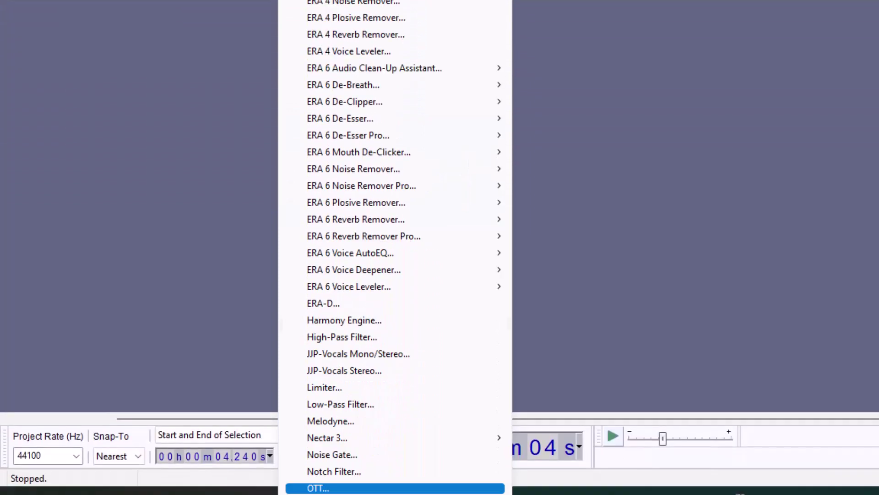
pyautogui.scroll(-2, 392, 476)
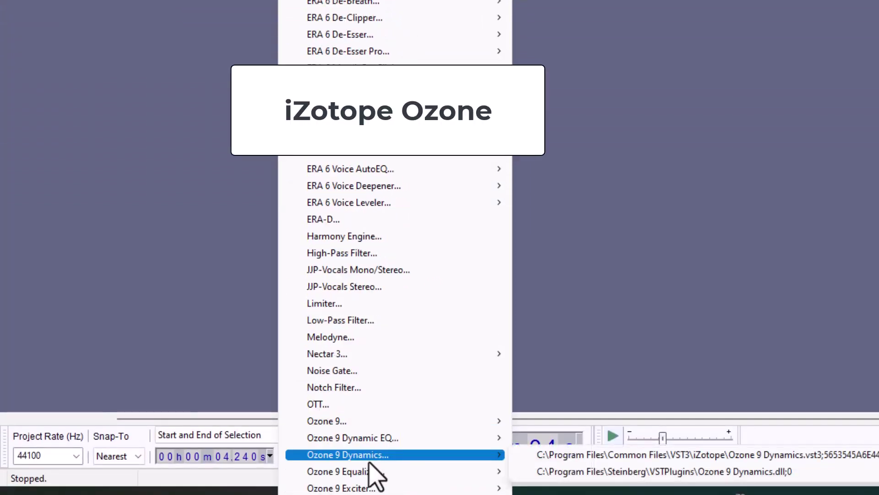
pyautogui.click(366, 472)
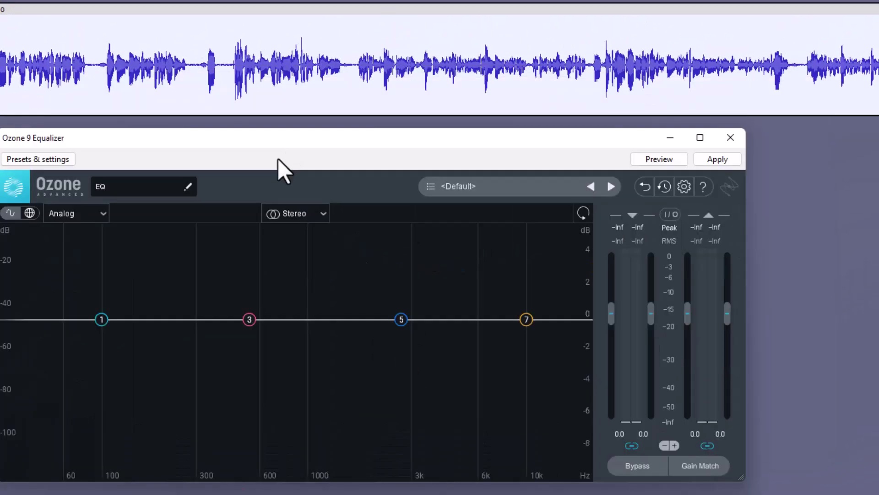
pyautogui.moveTo(102, 319); pyautogui.dragTo(270, 227)
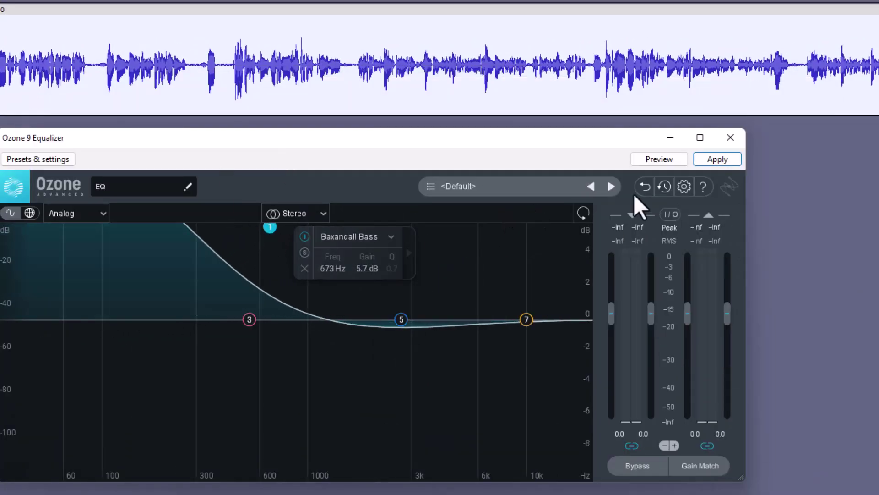
# - Audition the equalized speech briefly, then apply the equalizer to the selection
pyautogui.click(656, 159)
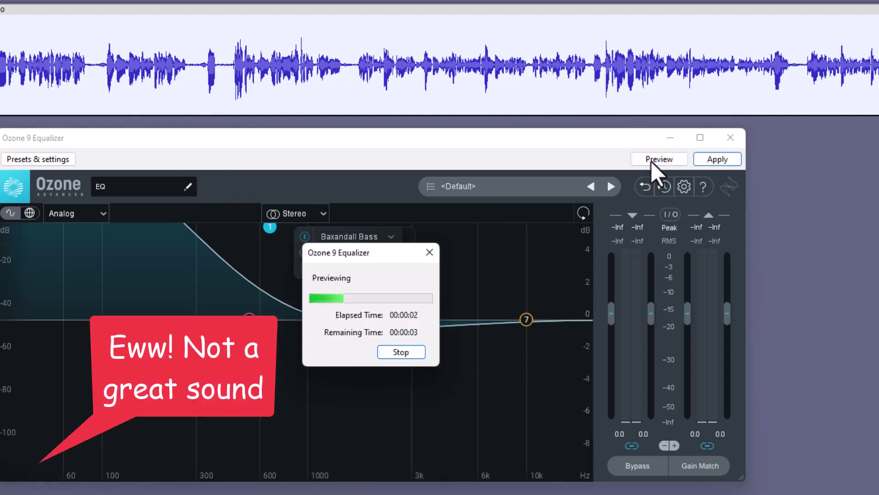
pyautogui.click(400, 352)
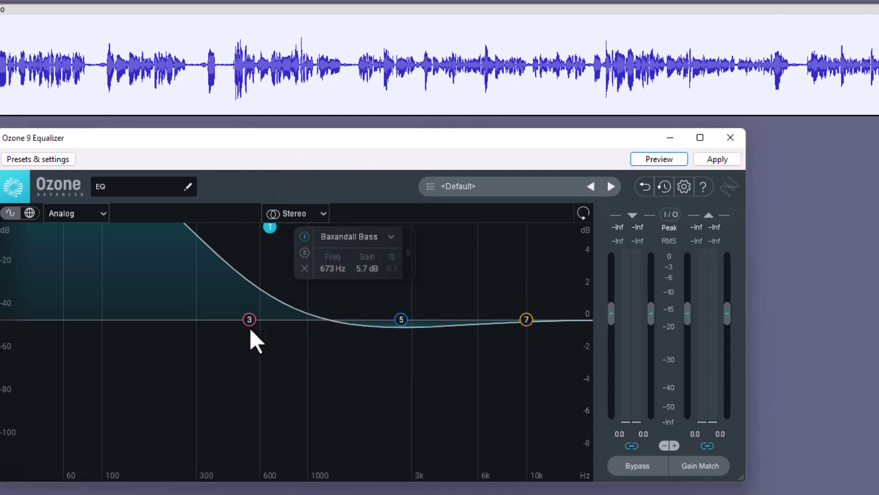
pyautogui.click(718, 159)
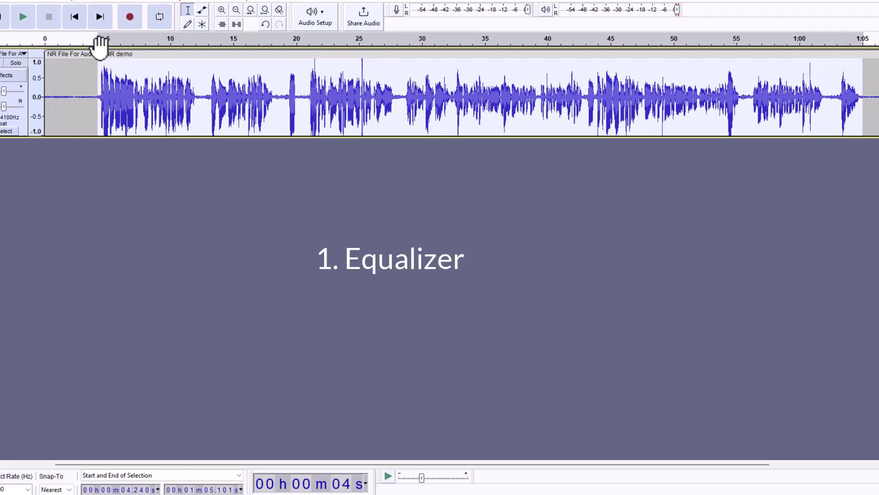
# - Audition ValhallaVintageVerb, settle its mix at about 7.6 %, and apply it to the speech
pyautogui.click(160, 3)
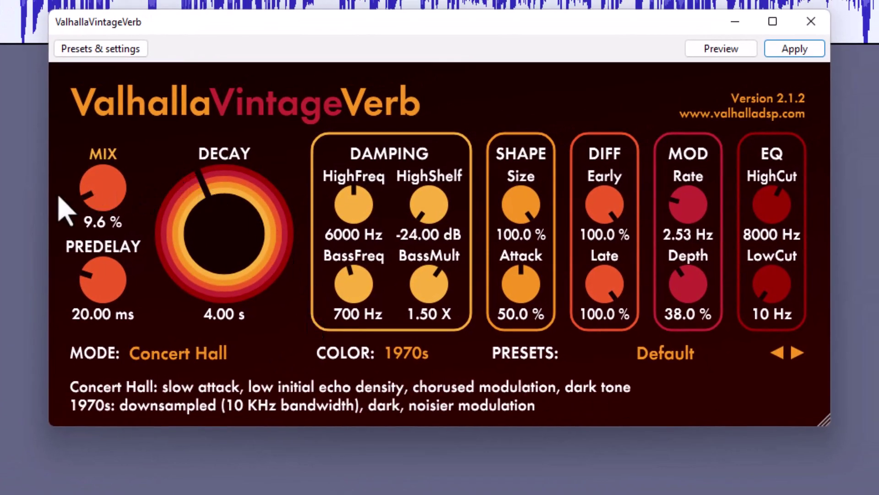
pyautogui.moveTo(109, 184); pyautogui.dragTo(98, 163)
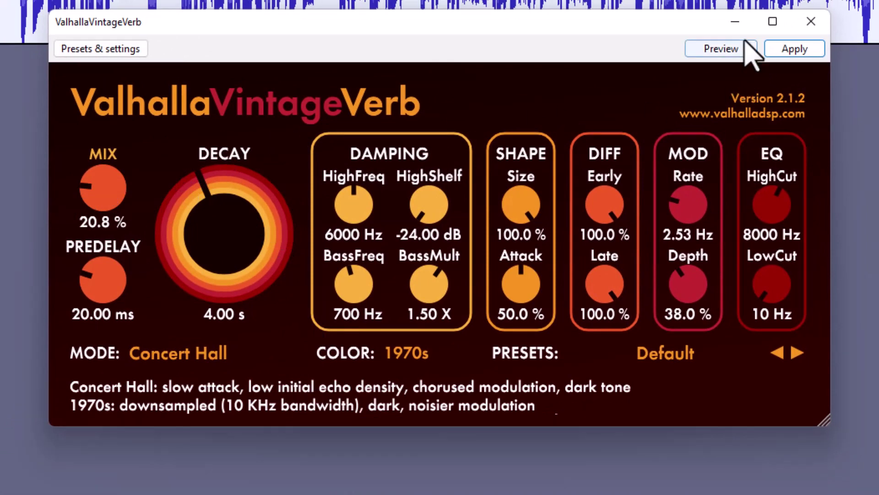
pyautogui.click(721, 49)
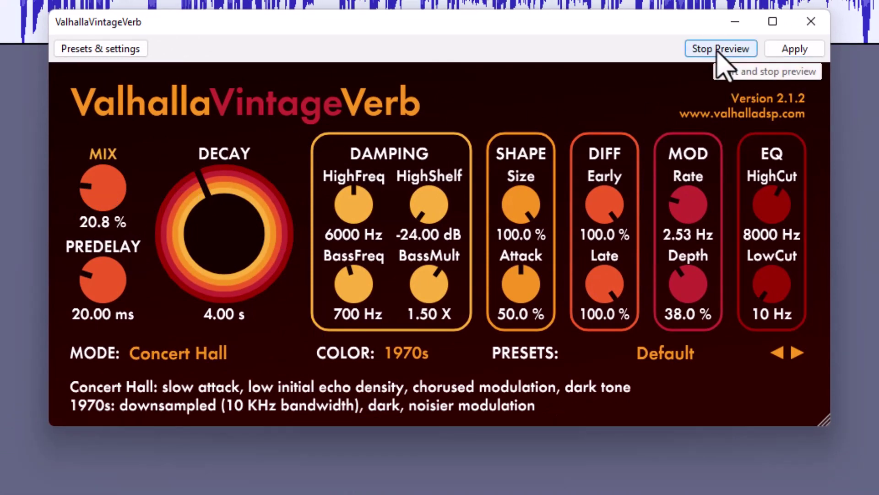
pyautogui.click(721, 54)
pyautogui.moveTo(97, 188); pyautogui.dragTo(96, 219)
pyautogui.click(723, 49)
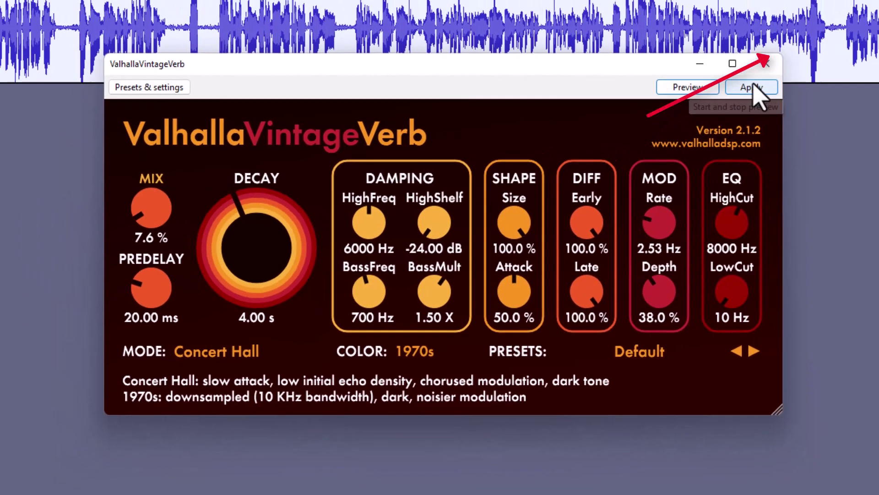
pyautogui.click(794, 49)
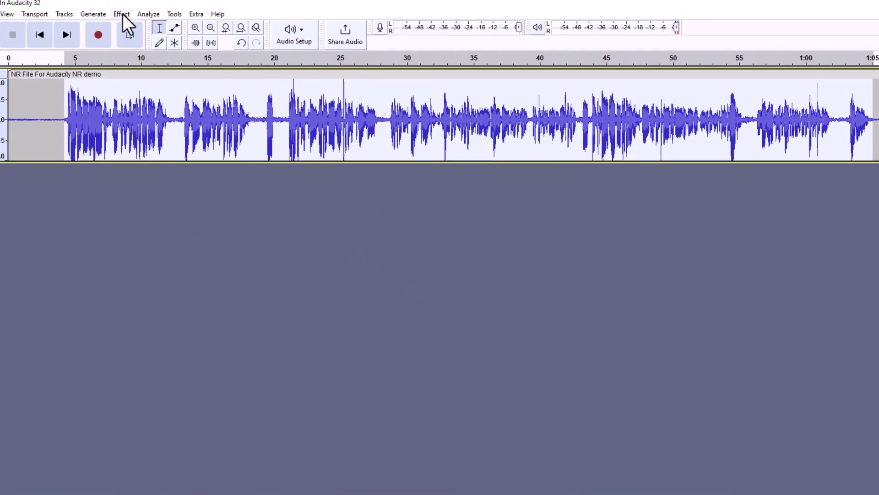
# - Open Ozone 9 Maximizer and audition it at its default settings
pyautogui.click(120, 3)
pyautogui.moveTo(194, 126)
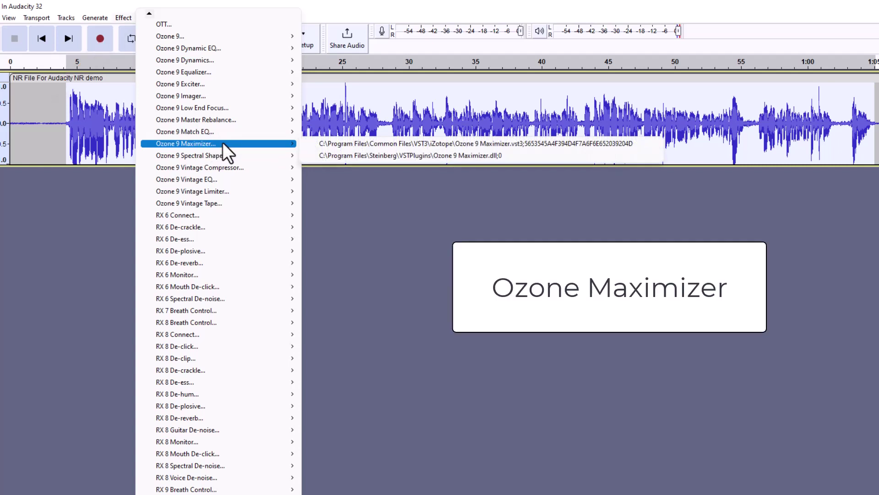
pyautogui.click(348, 143)
pyautogui.click(672, 211)
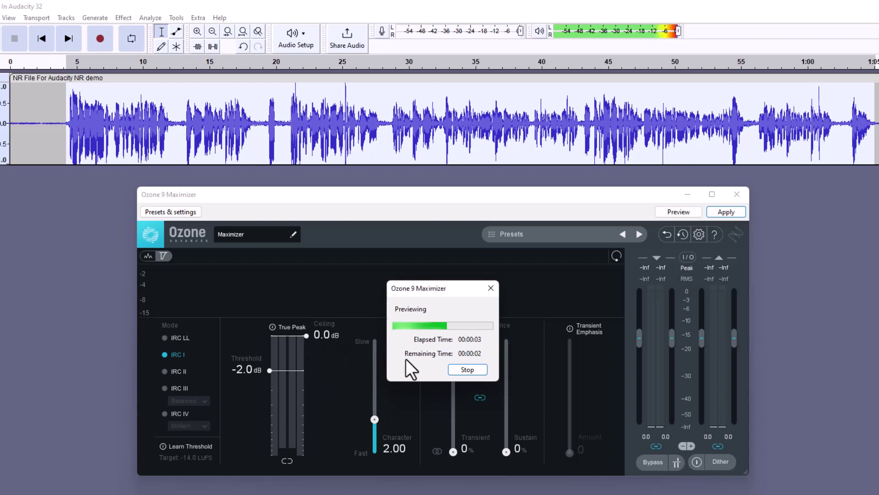
pyautogui.click(463, 369)
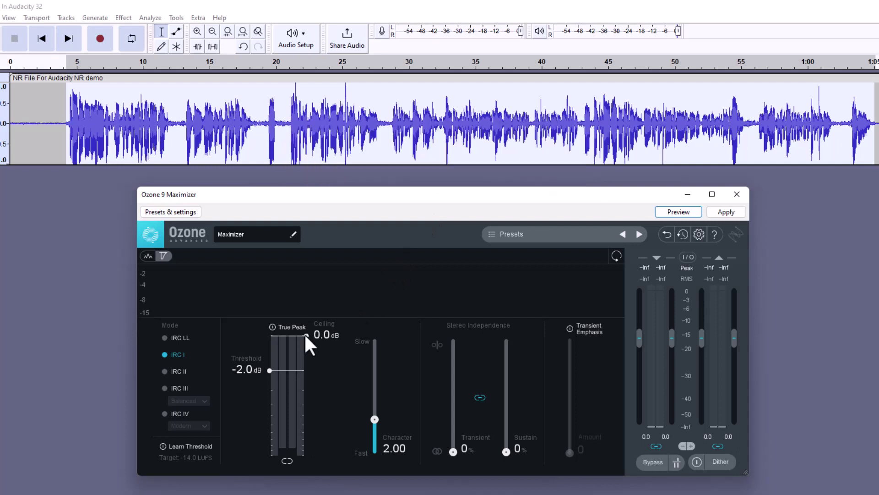
# - Set the Maximizer to -3.5 dB threshold and -1.1 dB ceiling, preview, and apply it
pyautogui.moveTo(306, 337); pyautogui.dragTo(293, 386)
pyautogui.click(684, 213)
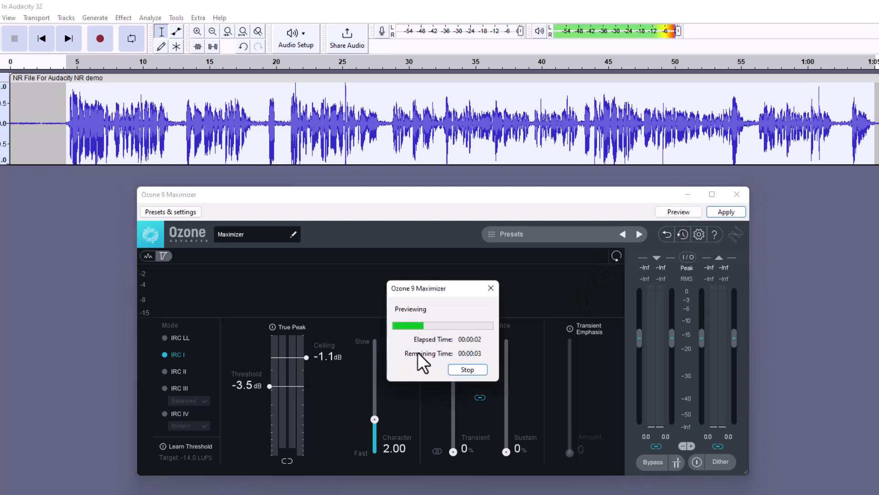
pyautogui.click(467, 368)
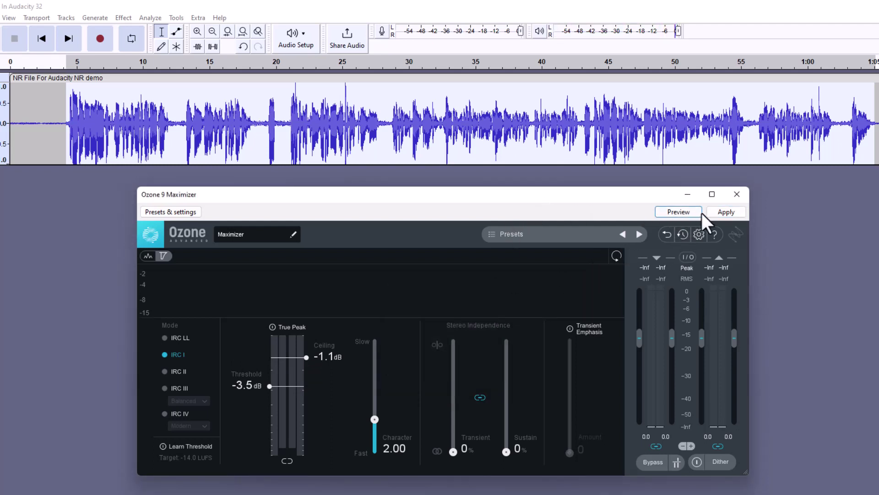
pyautogui.click(732, 212)
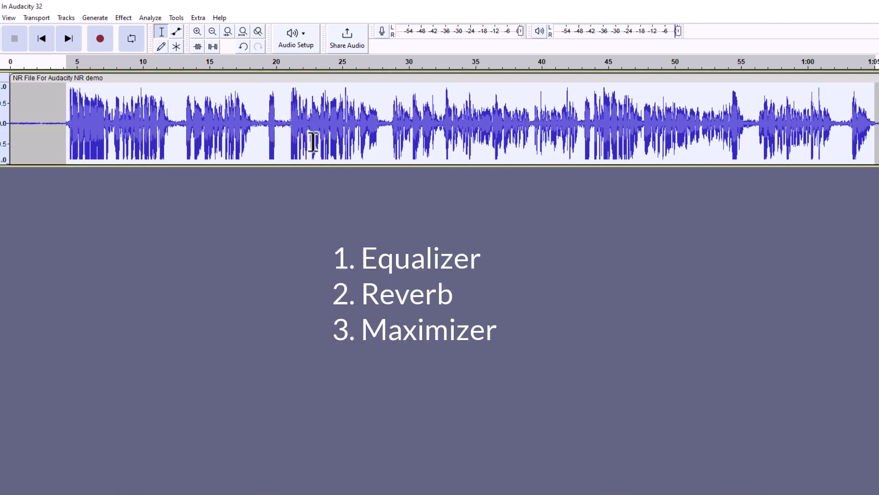
# - Play the processed track briefly, then undo the Ozone 9 Maximizer
pyautogui.press('space')
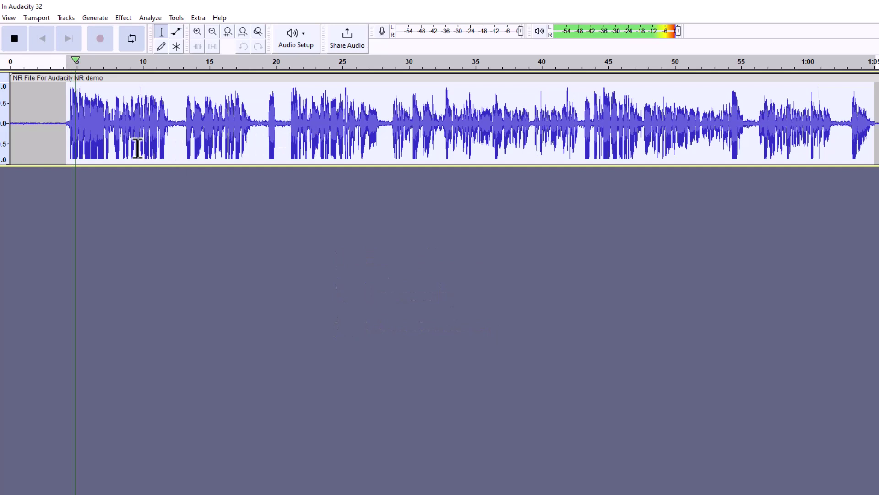
pyautogui.press('space')
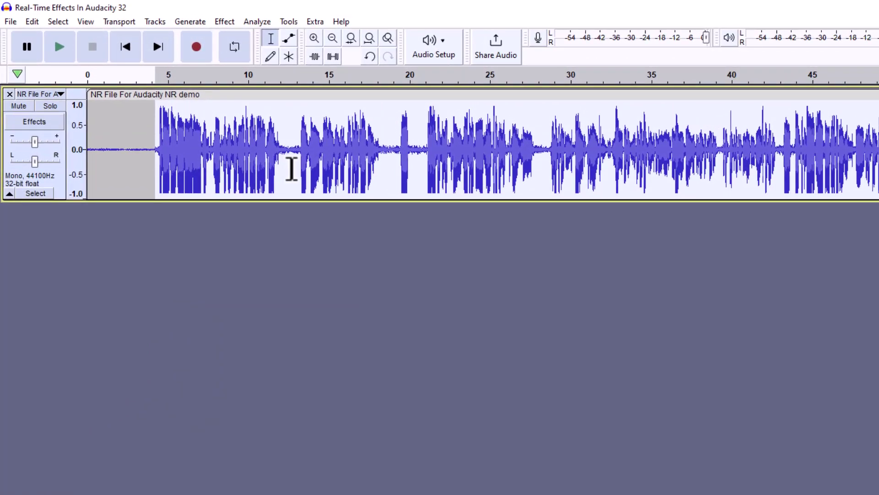
pyautogui.click(32, 22)
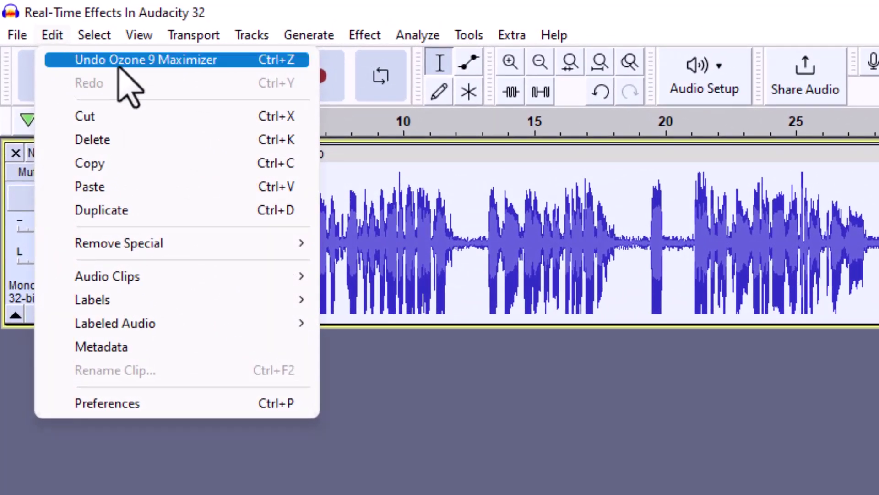
pyautogui.click(122, 64)
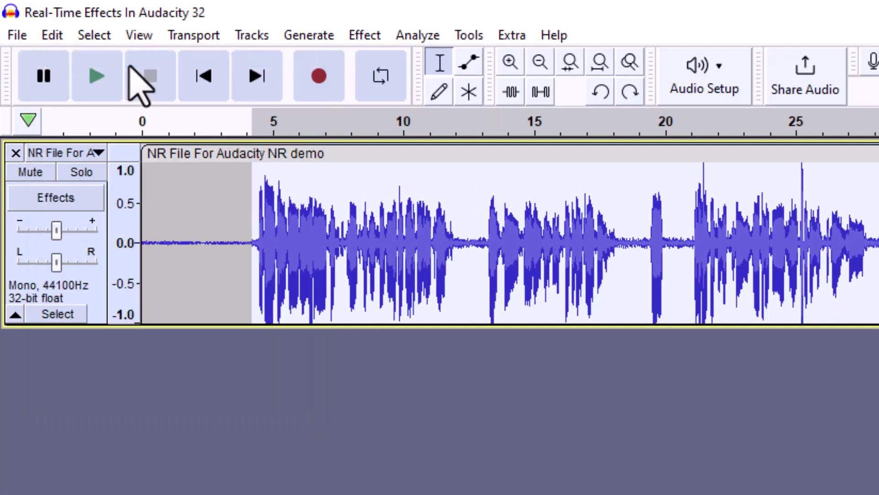
# - Undo ValhallaVintageVerb and Ozone 9 Equalizer, then clear the track selection
pyautogui.click(45, 33)
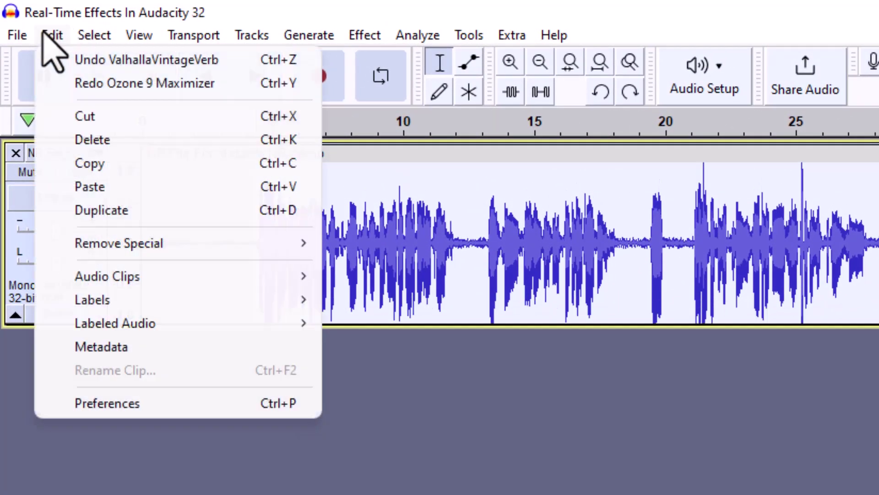
pyautogui.click(114, 64)
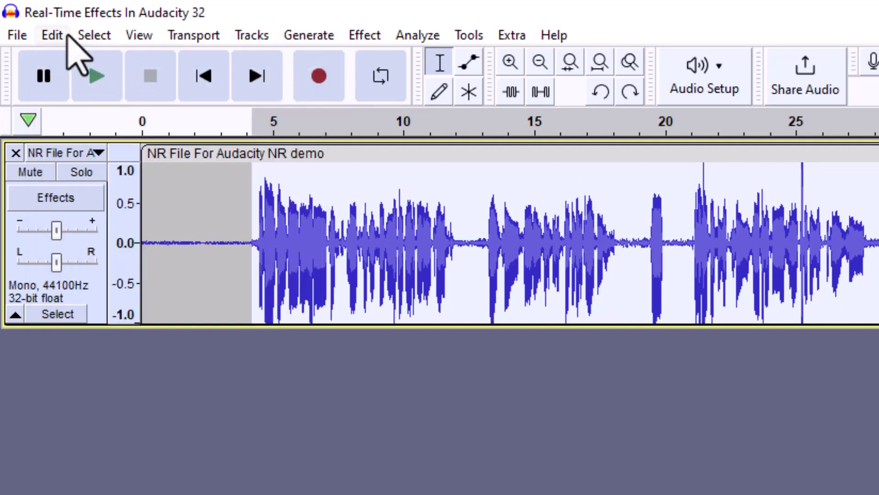
pyautogui.click(49, 37)
pyautogui.click(116, 61)
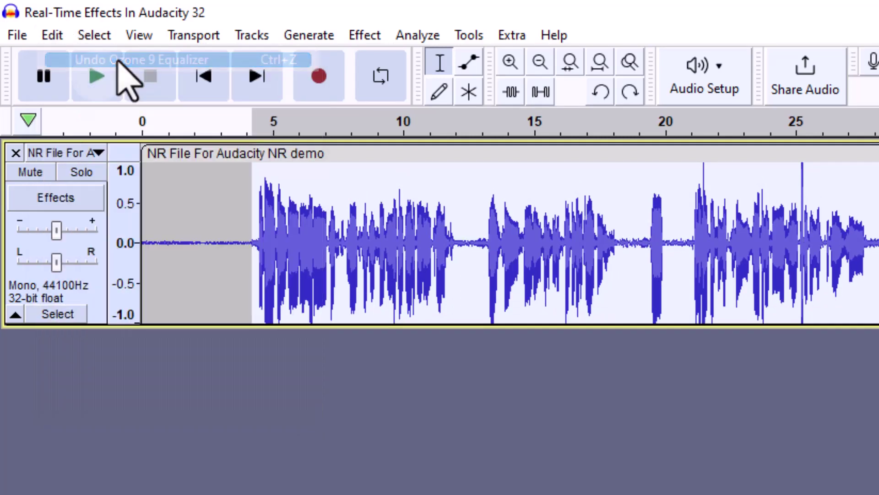
pyautogui.click(632, 280)
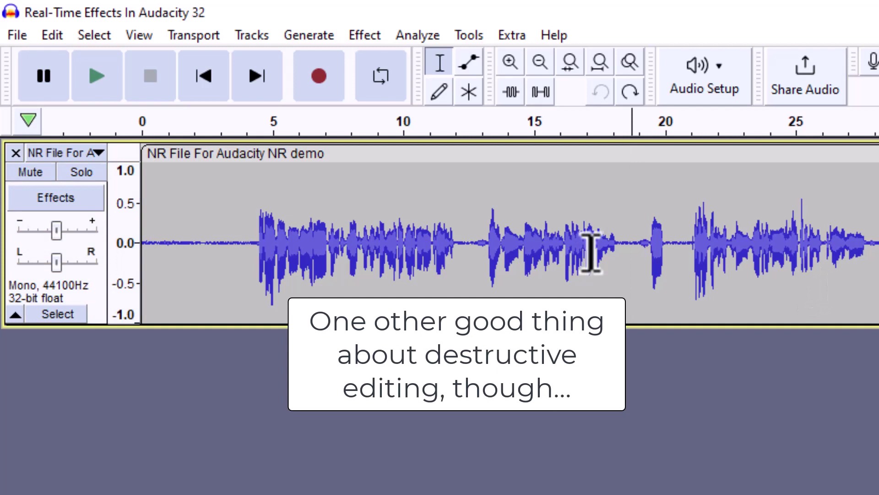
# - Select the speech from about 13 s to 18 s and open Ozone 9 Equalizer for it
pyautogui.moveTo(472, 262); pyautogui.dragTo(622, 284)
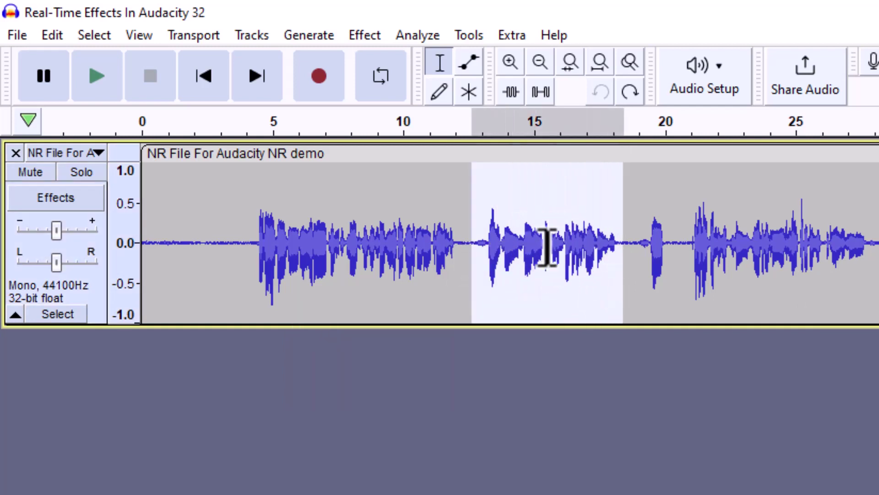
pyautogui.click(367, 36)
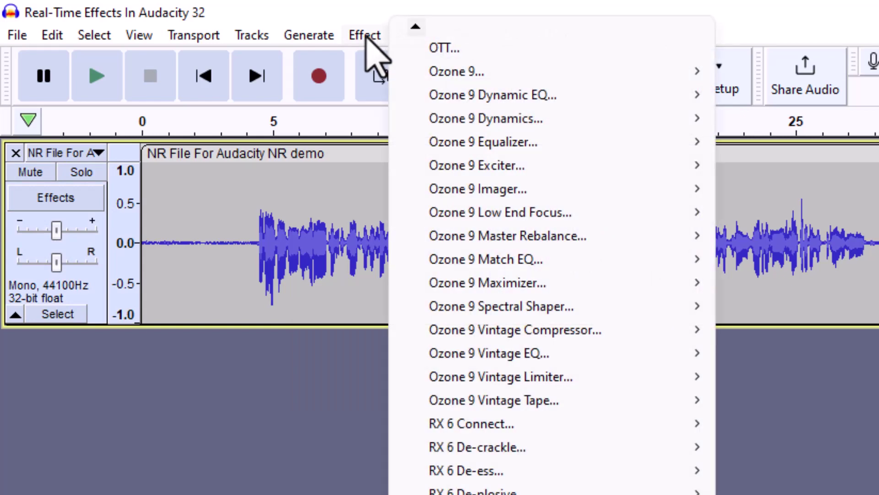
pyautogui.moveTo(549, 142)
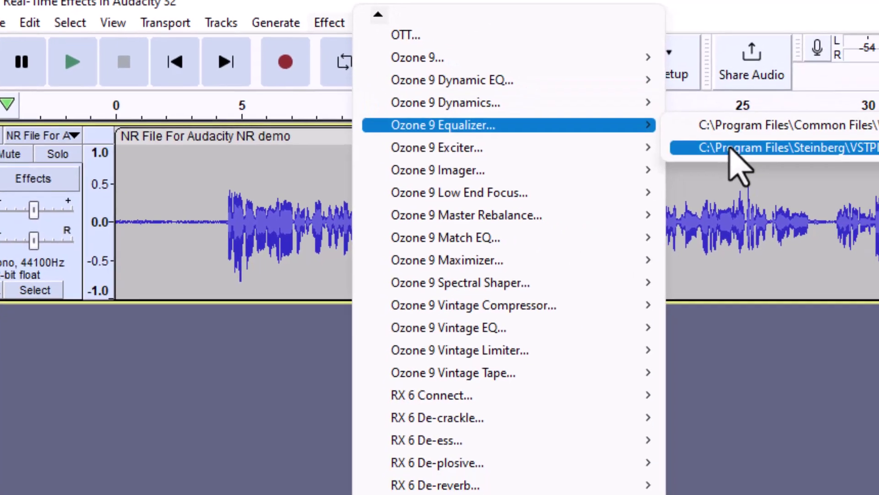
pyautogui.click(789, 165)
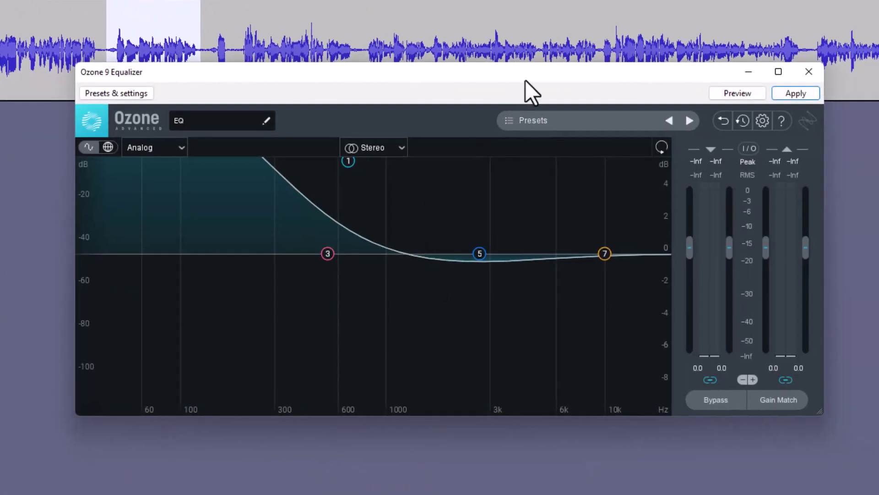
# - Apply the equalizer destructively to that selection, then undo it
pyautogui.moveTo(526, 80); pyautogui.dragTo(436, 155)
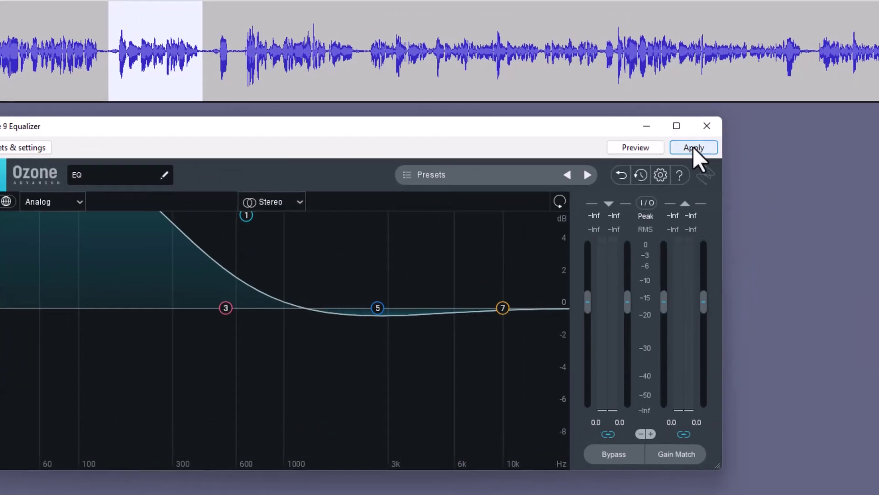
pyautogui.click(691, 147)
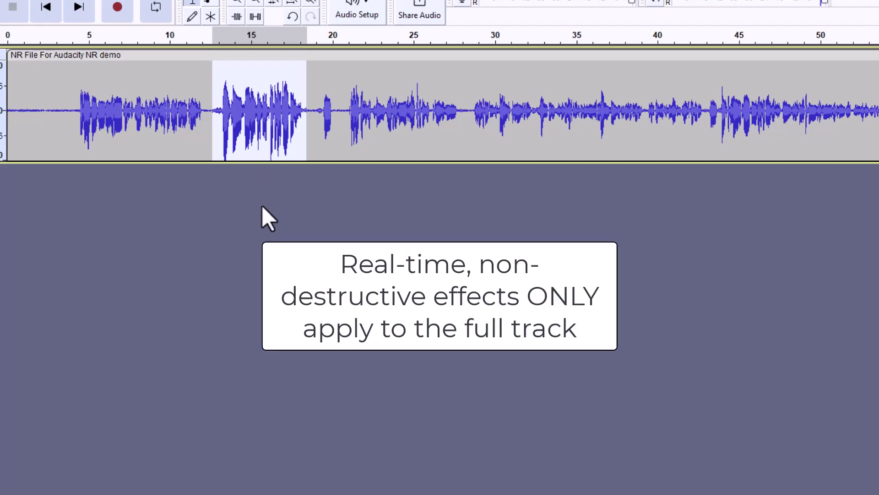
pyautogui.click(25, 20)
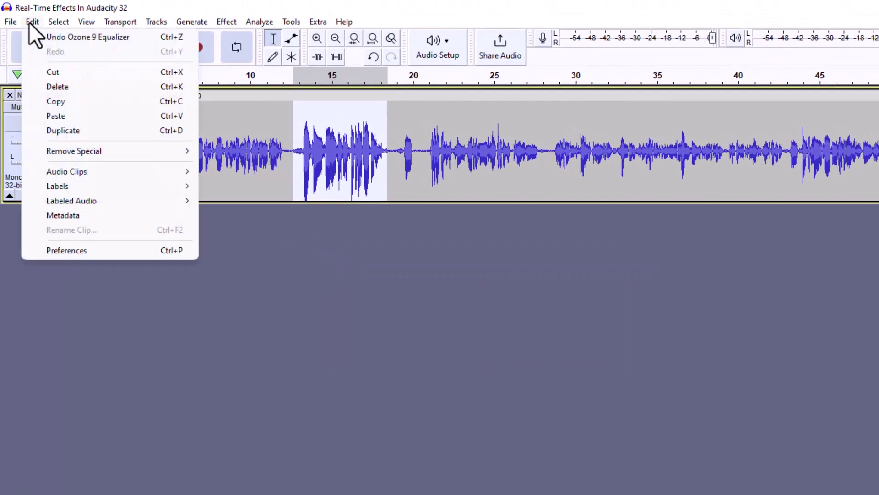
pyautogui.click(69, 37)
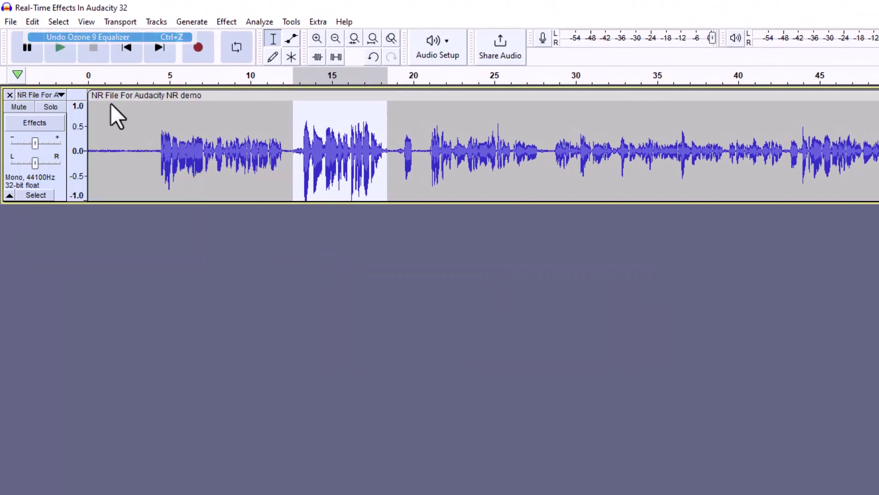
# - Deselect, open the NR demo track's Realtime Effects panel, and list the iZotope, Inc. plug-ins
pyautogui.click(459, 174)
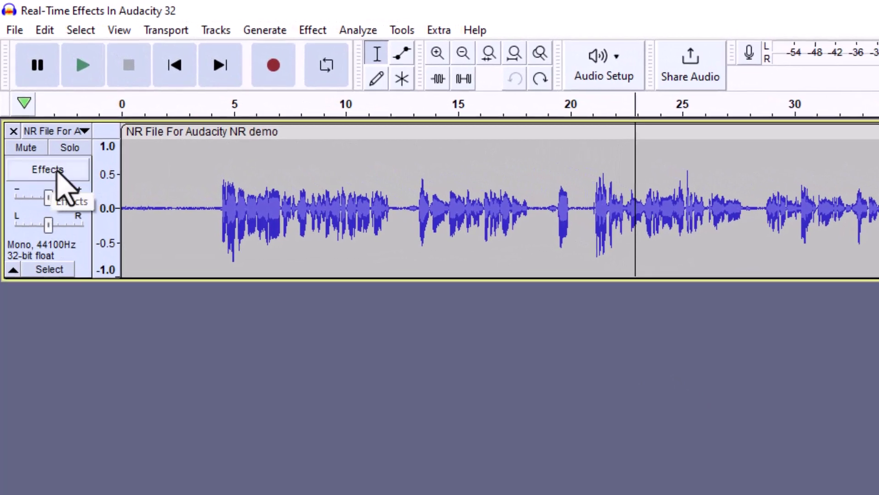
pyautogui.click(56, 172)
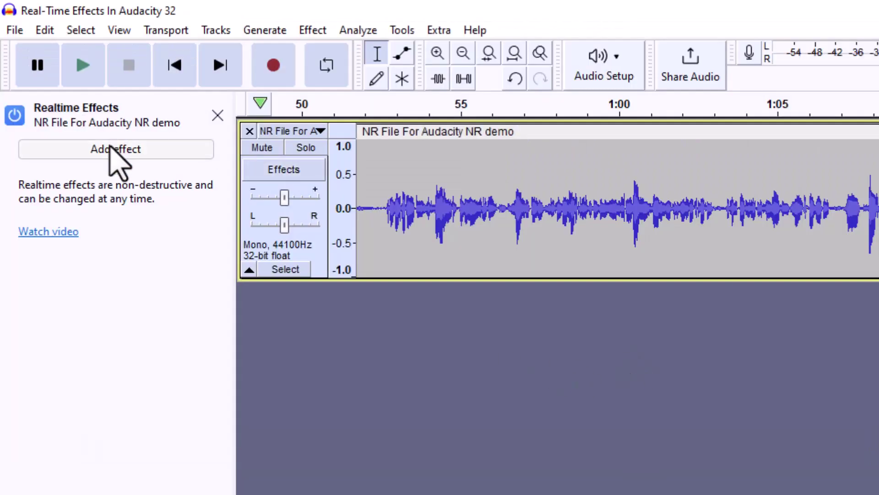
pyautogui.click(109, 149)
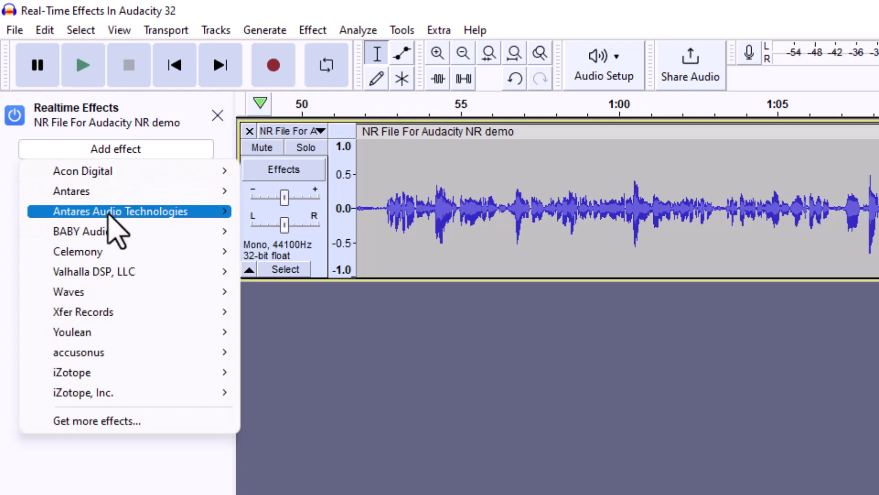
pyautogui.moveTo(170, 394)
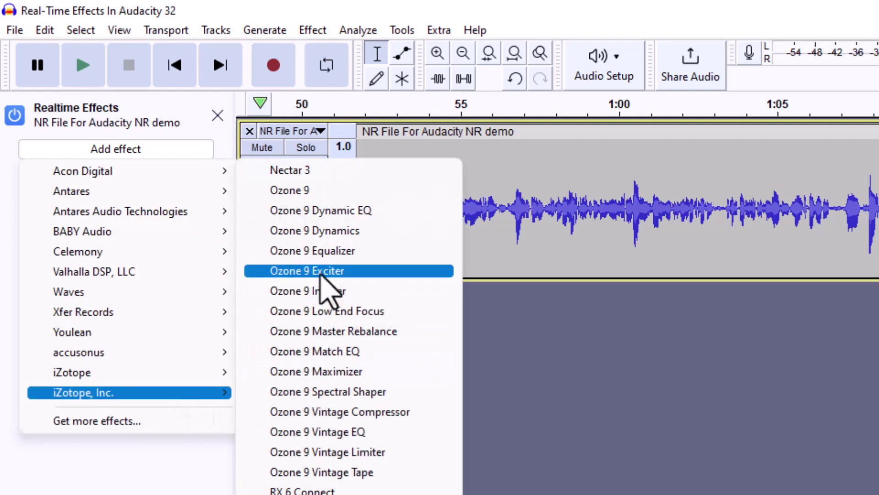
# - Add Ozone 9 Equalizer as a realtime effect, boost bass 6 dB near 669 Hz, and listen
pyautogui.click(337, 251)
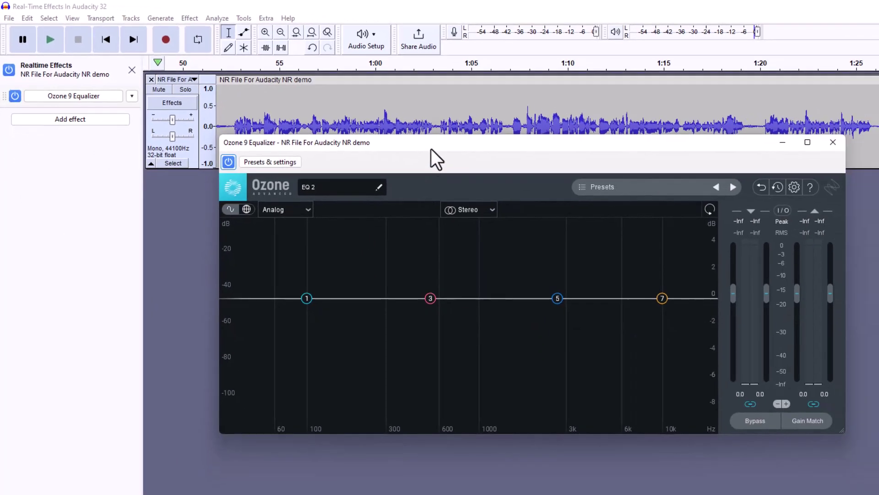
pyautogui.moveTo(430, 148); pyautogui.dragTo(414, 195)
pyautogui.moveTo(287, 348); pyautogui.dragTo(429, 232)
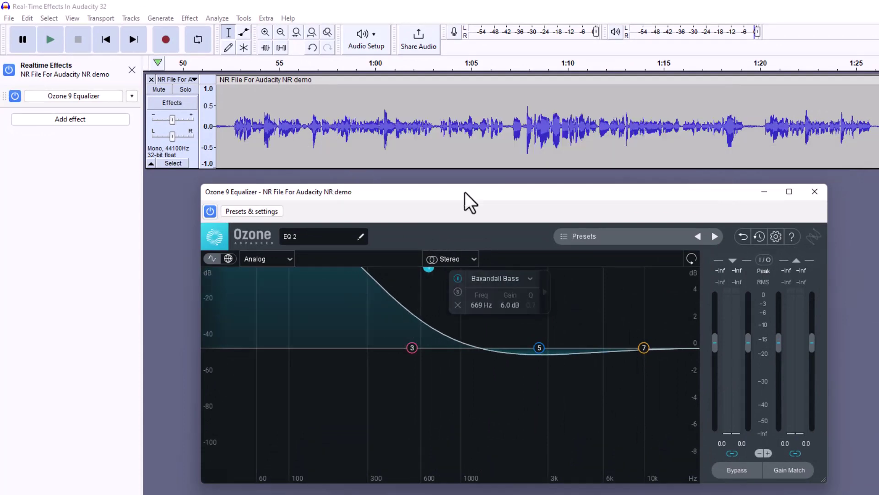
pyautogui.click(232, 130)
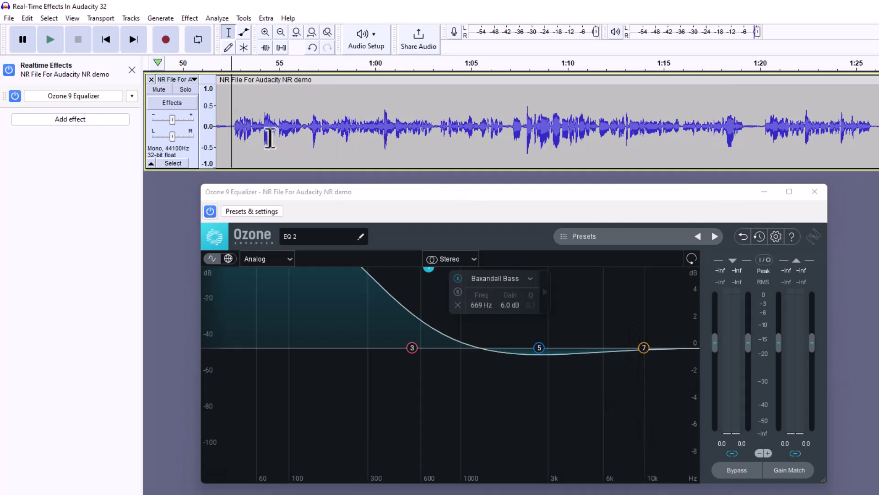
pyautogui.press('space')
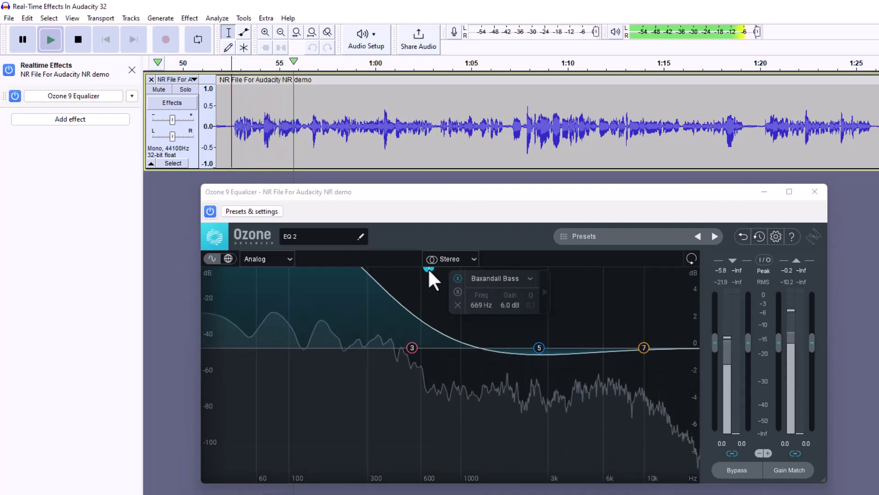
pyautogui.press('space')
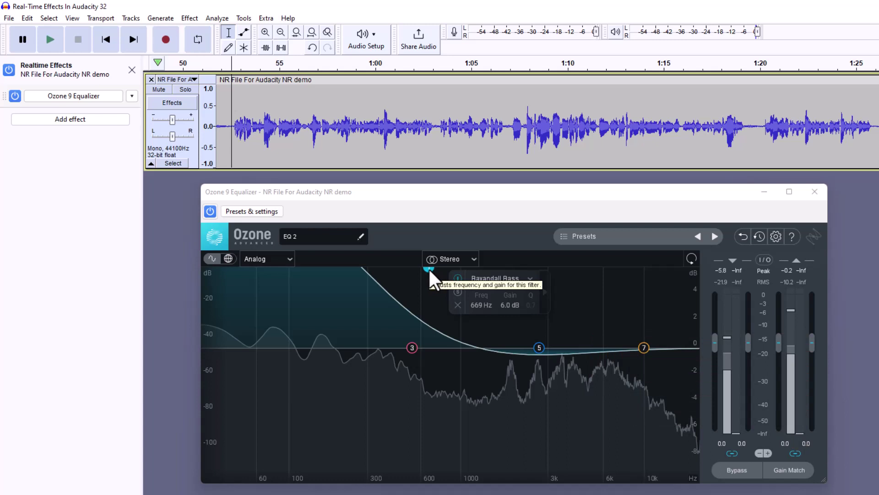
# - During playback, move the bass band to 283 Hz at 2.5 dB and boost treble 6 dB
pyautogui.press('space')
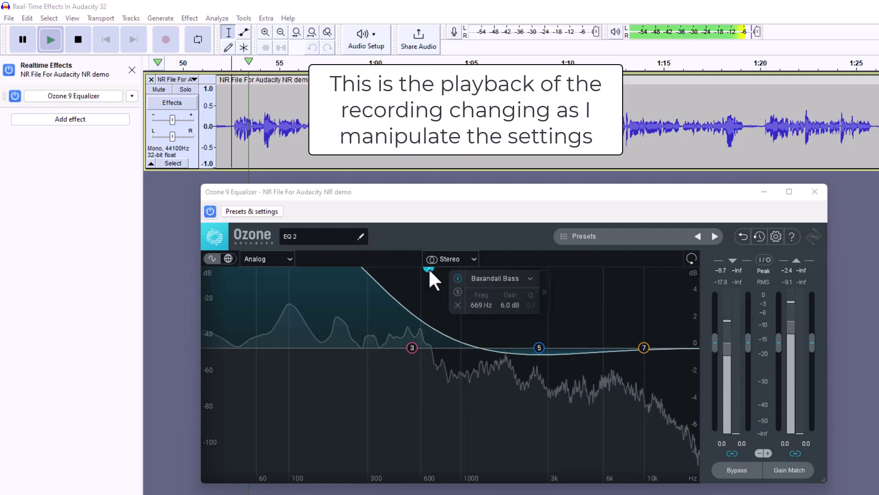
pyautogui.moveTo(429, 268); pyautogui.dragTo(354, 451)
pyautogui.moveTo(644, 347); pyautogui.dragTo(414, 214)
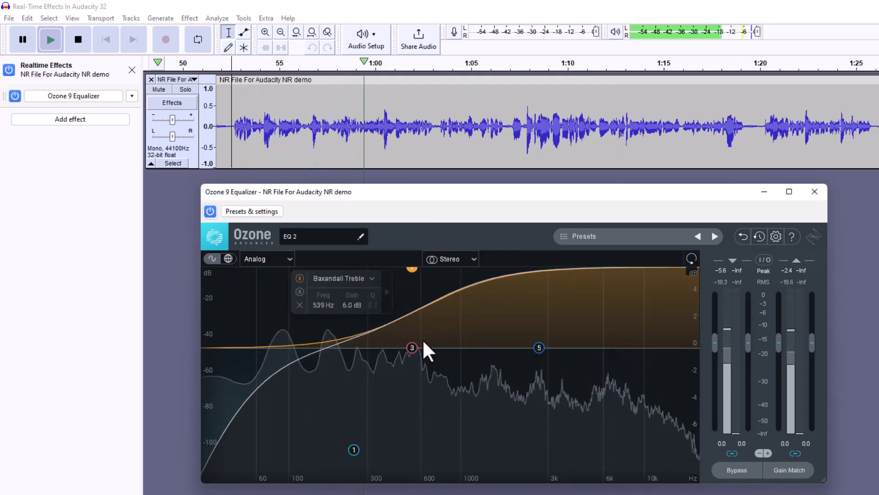
pyautogui.press('space')
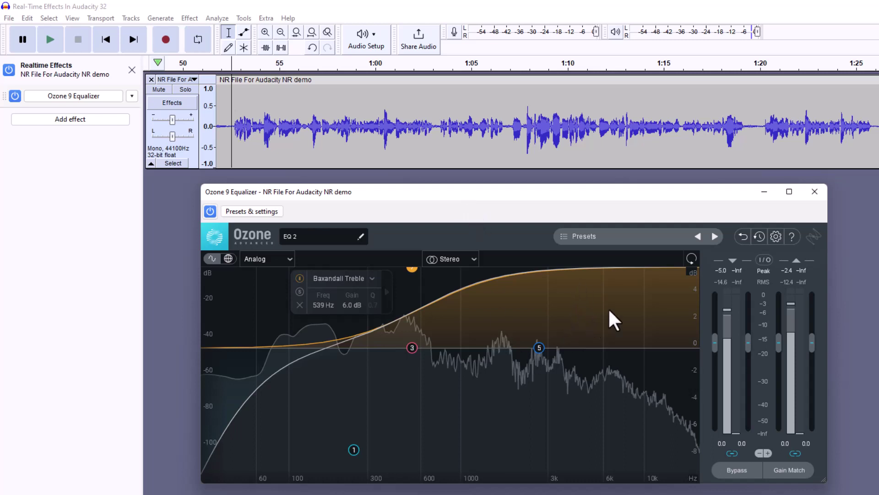
# - Close the Ozone window, keep the equalizer switched on, and list the Valhalla DSP, LLC effects
pyautogui.click(814, 192)
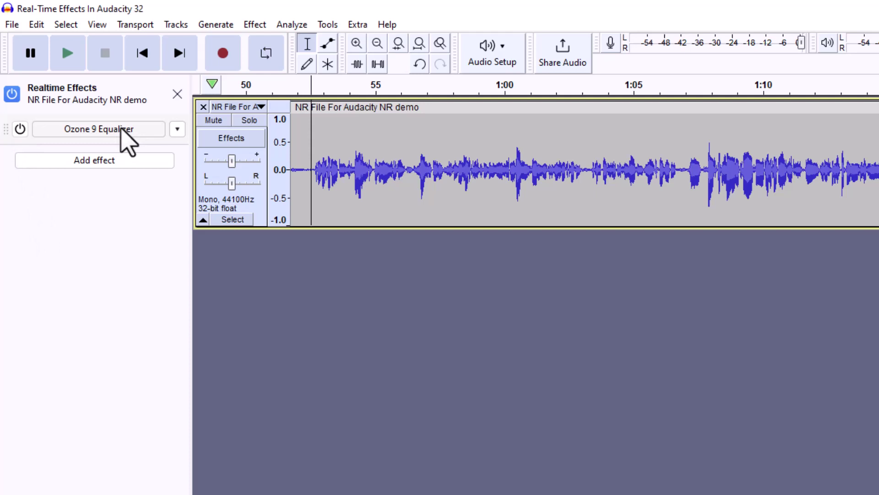
pyautogui.click(19, 129)
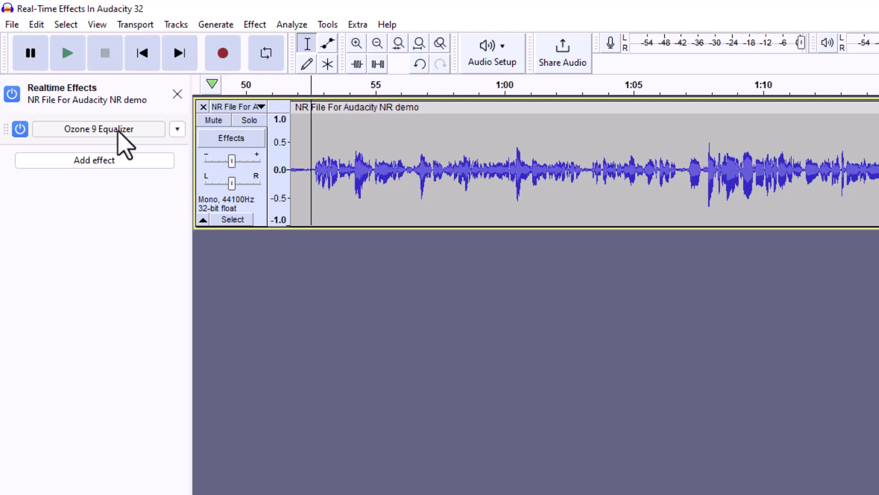
pyautogui.click(98, 161)
# - Add ValhallaVintageVerb after Ozone 9 Equalizer and lower its mix to 1.2%
pyautogui.moveTo(93, 260)
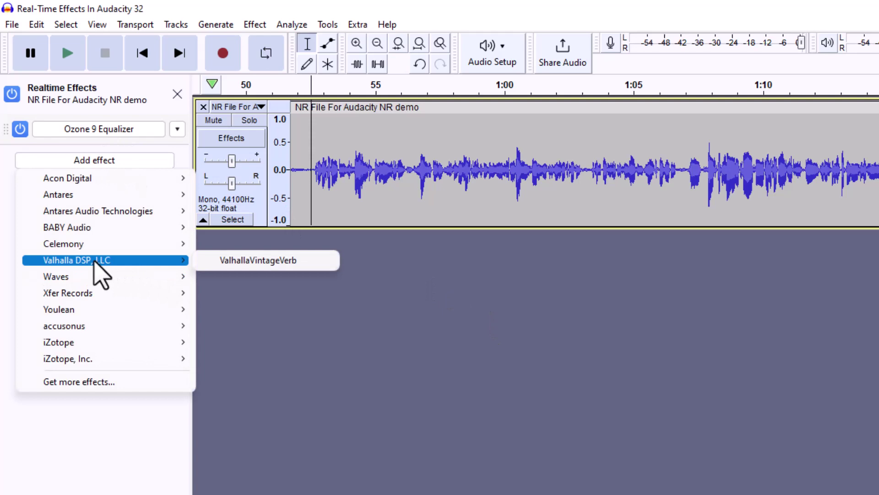
pyautogui.click(232, 259)
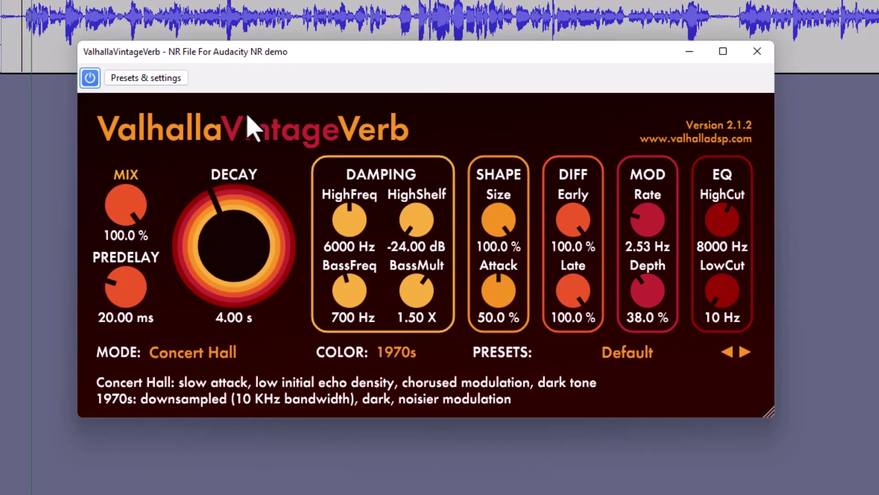
pyautogui.moveTo(132, 205)
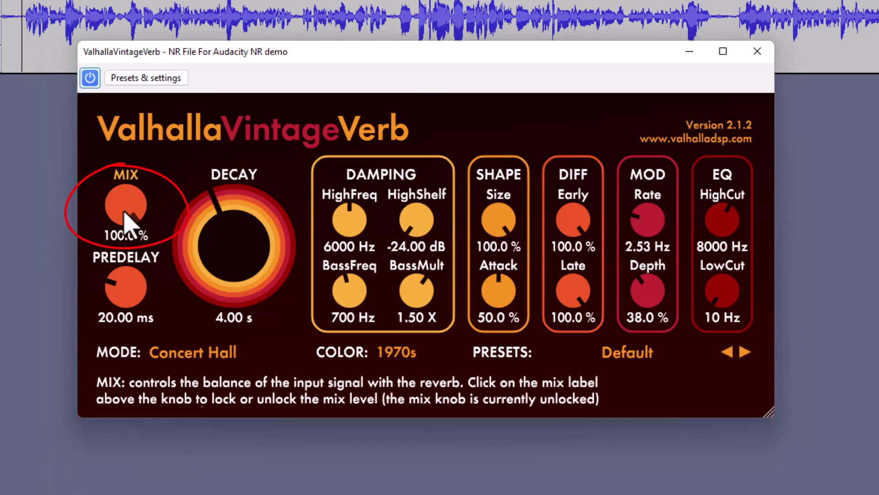
pyautogui.moveTo(126, 206); pyautogui.dragTo(201, 362)
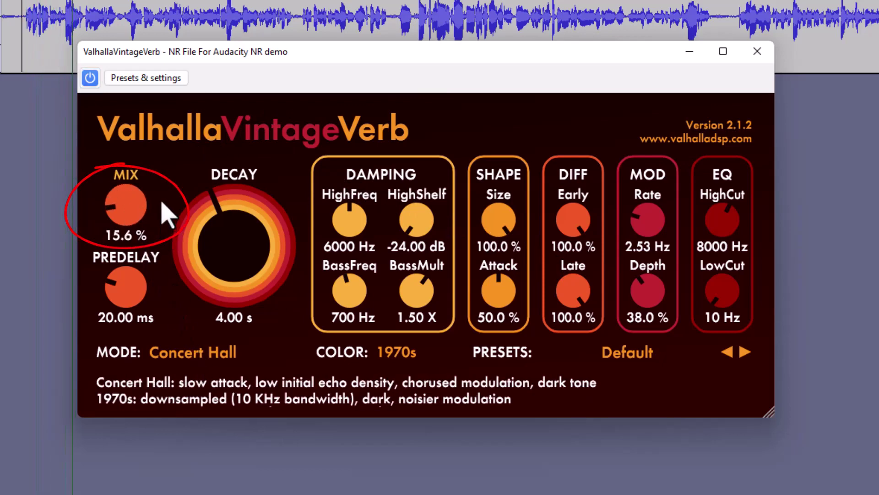
pyautogui.moveTo(137, 209)
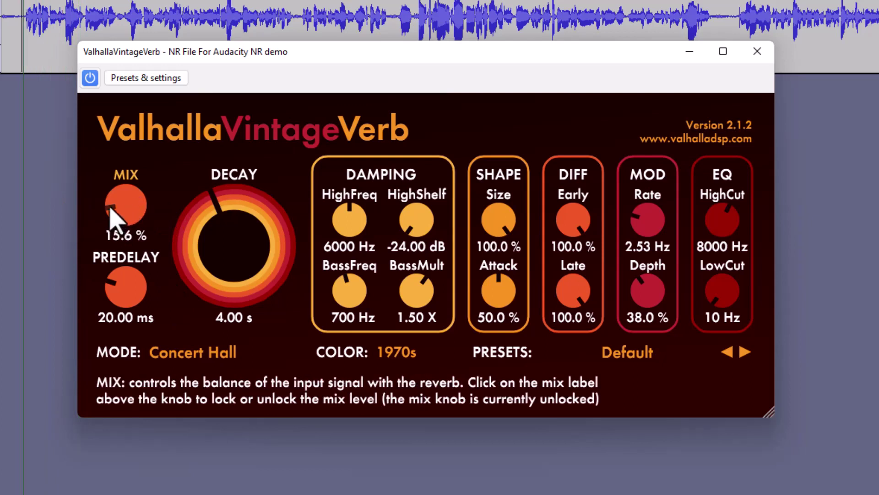
pyautogui.moveTo(109, 210); pyautogui.dragTo(122, 236)
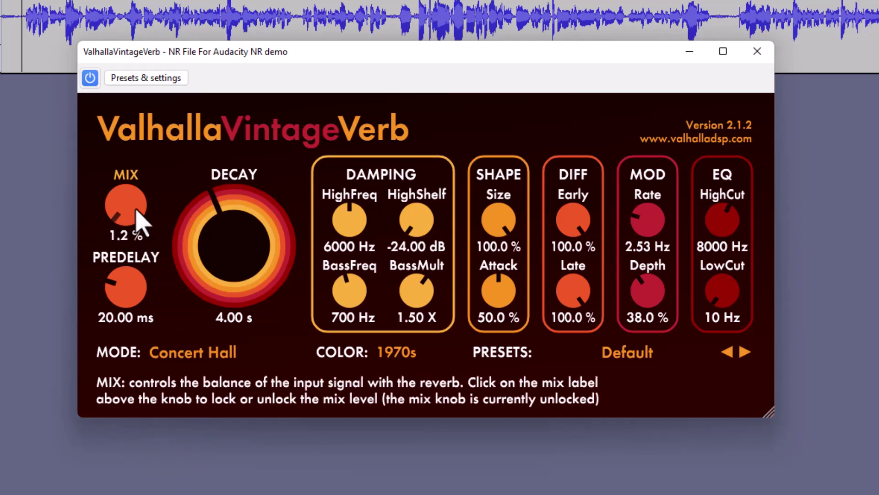
pyautogui.click(758, 51)
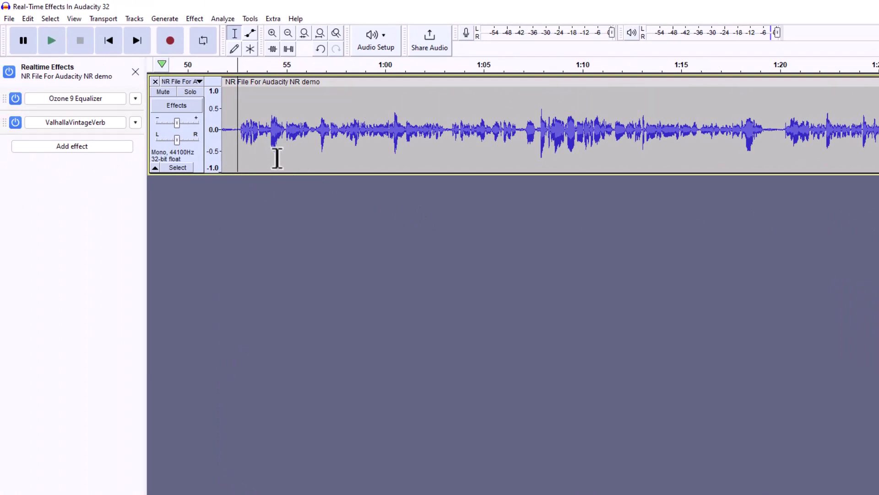
# - Add Ozone 9 Maximizer from iZotope, Inc. as the third realtime effect
pyautogui.click(90, 145)
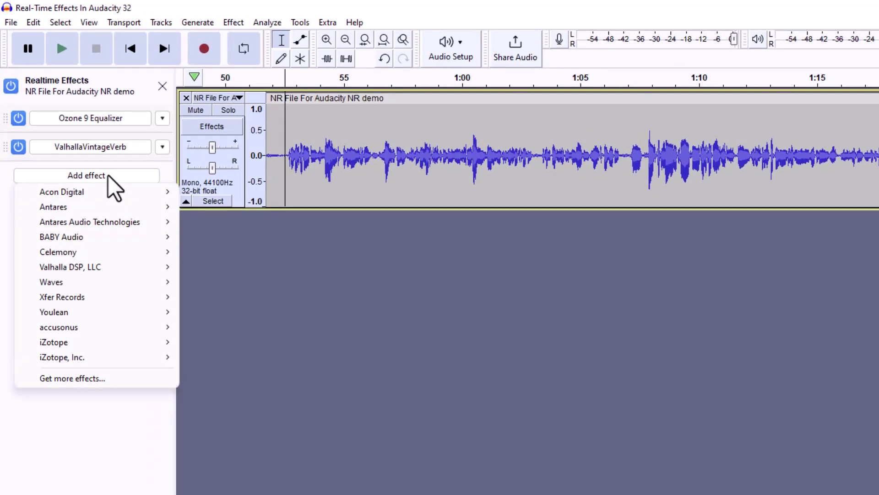
pyautogui.moveTo(155, 358)
pyautogui.click(249, 276)
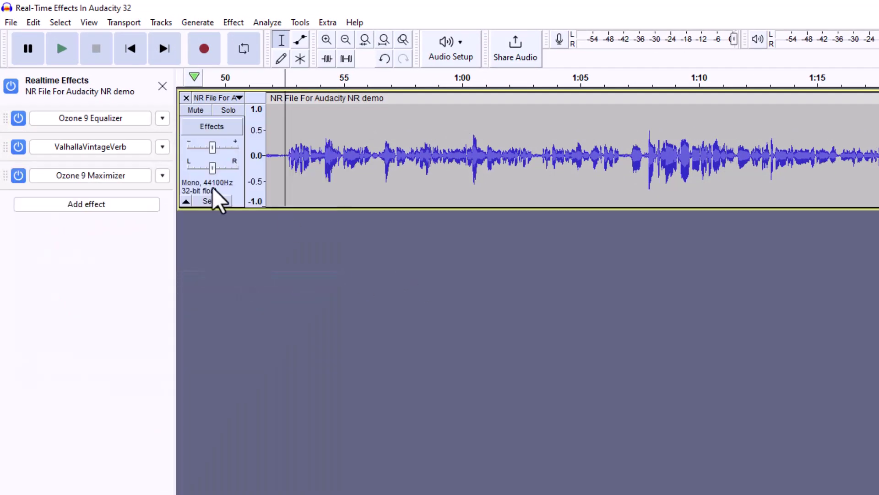
pyautogui.click(91, 176)
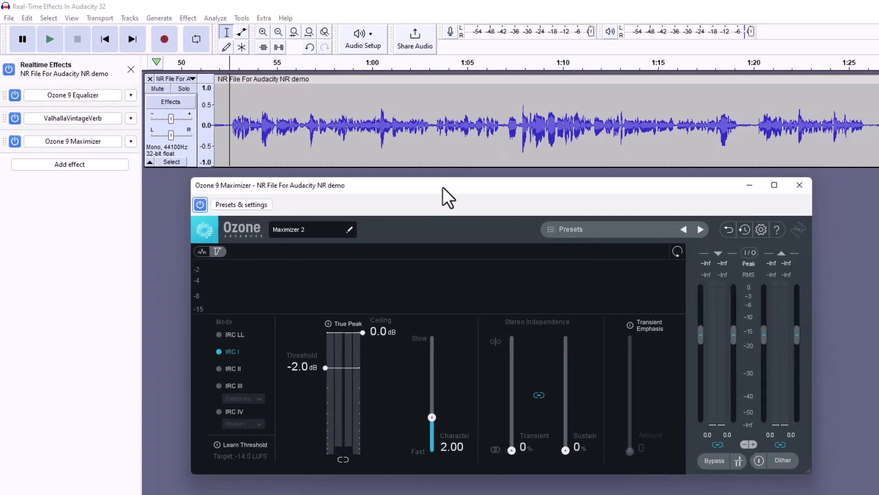
# - While playing the track, set the Maximizer threshold to 0.0 dB and ceiling to -5.2 dB
pyautogui.click(230, 137)
pyautogui.press('space')
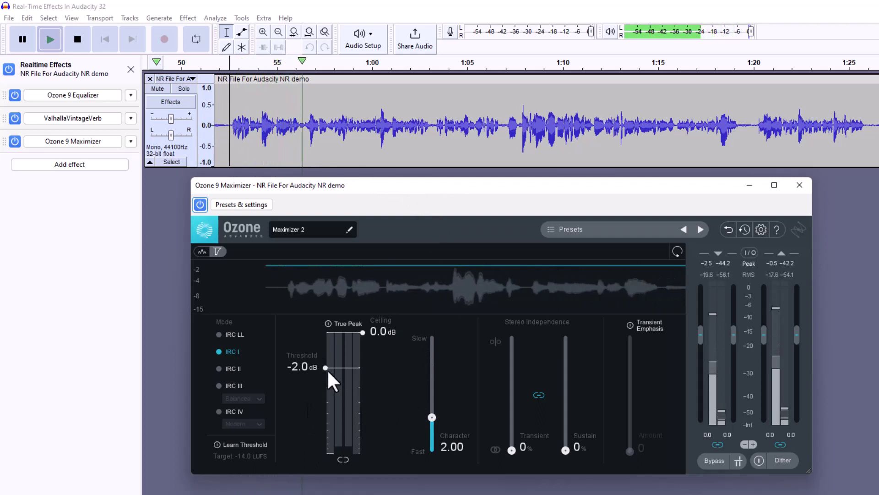
pyautogui.moveTo(325, 367); pyautogui.dragTo(320, 432)
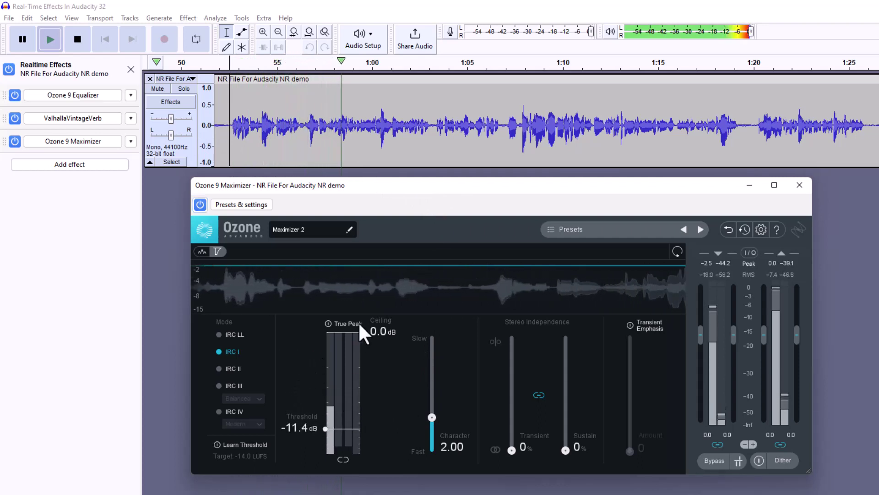
pyautogui.moveTo(362, 332); pyautogui.dragTo(362, 360)
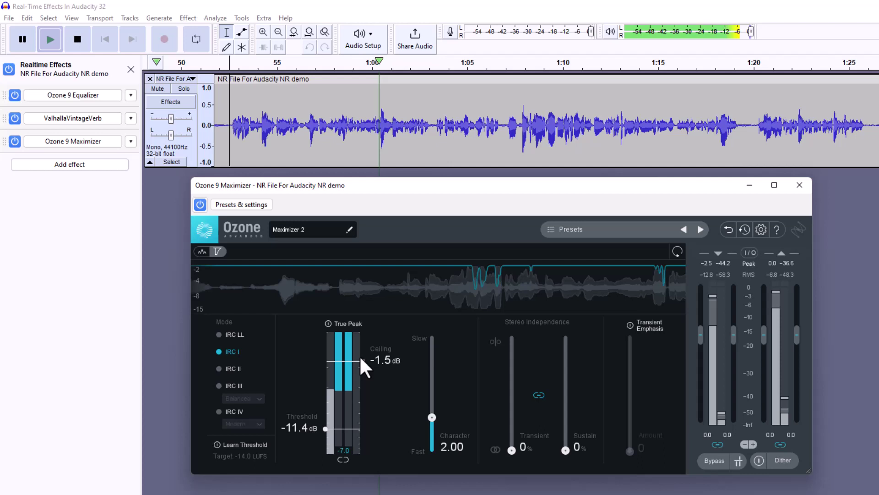
pyautogui.moveTo(360, 359); pyautogui.dragTo(361, 397)
pyautogui.moveTo(325, 428); pyautogui.dragTo(312, 325)
pyautogui.press('space')
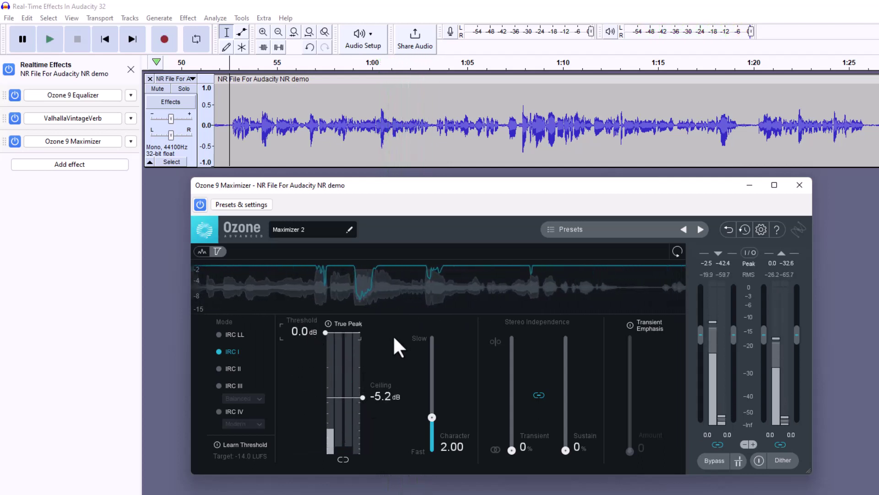
# - In Ozone 9 Equalizer, lower the treble shelf to 1.2 dB, cut bass -4.5 dB, add a 6 dB bell near 226 Hz
pyautogui.click(800, 186)
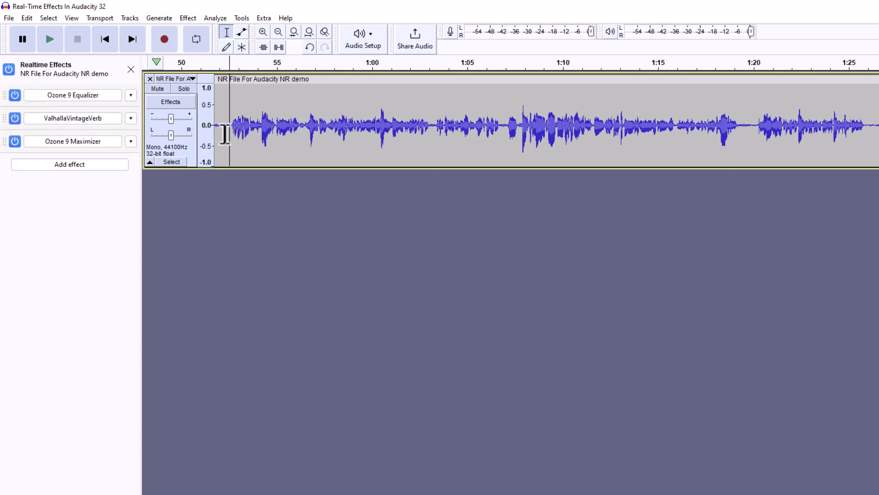
pyautogui.click(80, 96)
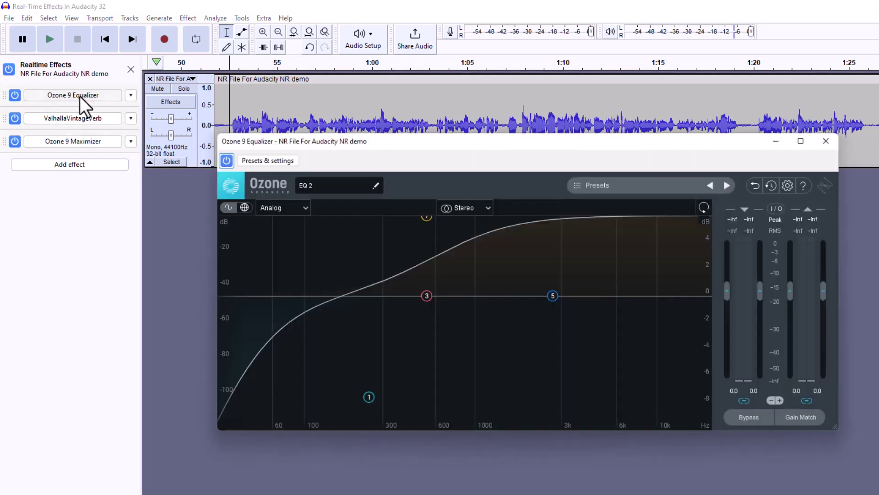
pyautogui.press('space')
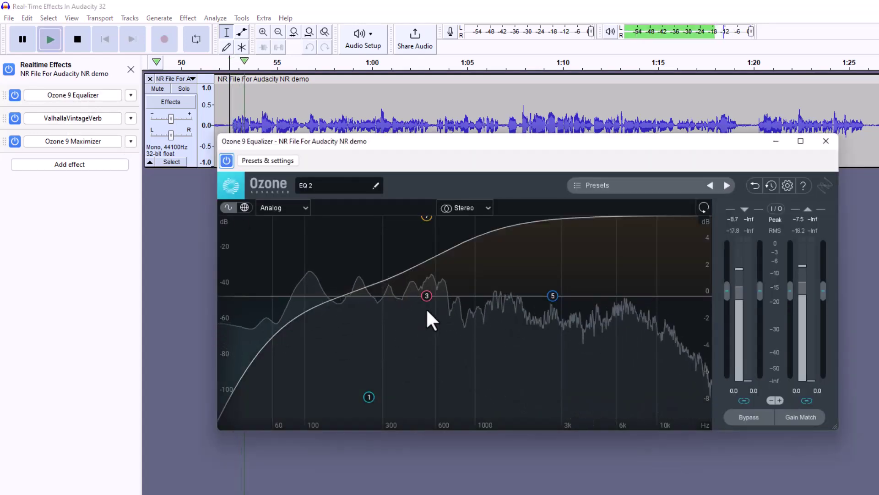
pyautogui.moveTo(427, 216); pyautogui.dragTo(484, 287)
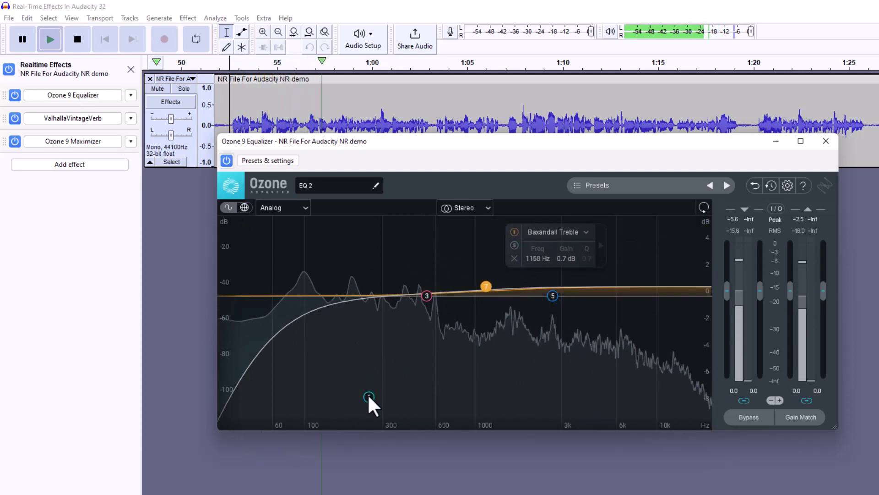
pyautogui.moveTo(367, 394); pyautogui.dragTo(355, 330)
pyautogui.moveTo(427, 295); pyautogui.dragTo(360, 205)
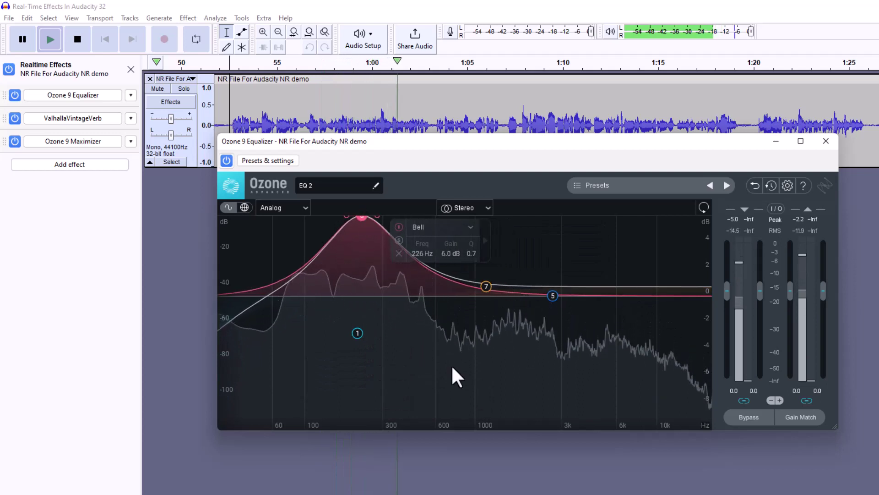
pyautogui.press('space')
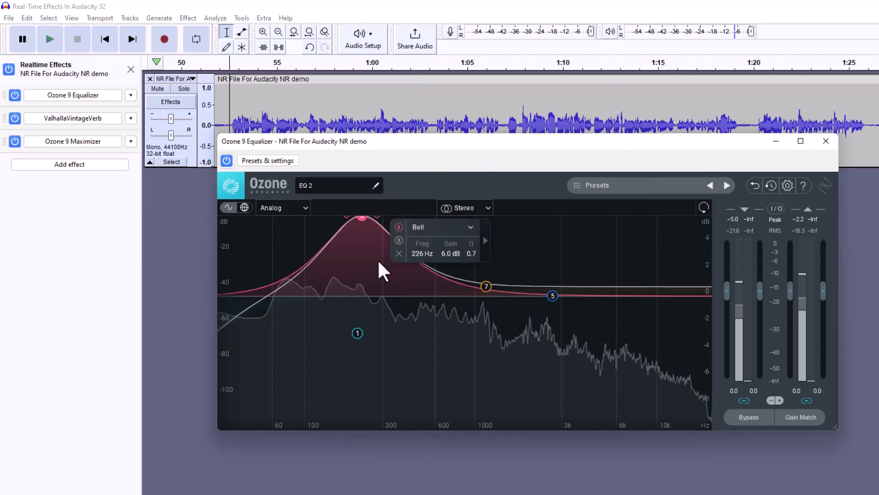
pyautogui.click(826, 141)
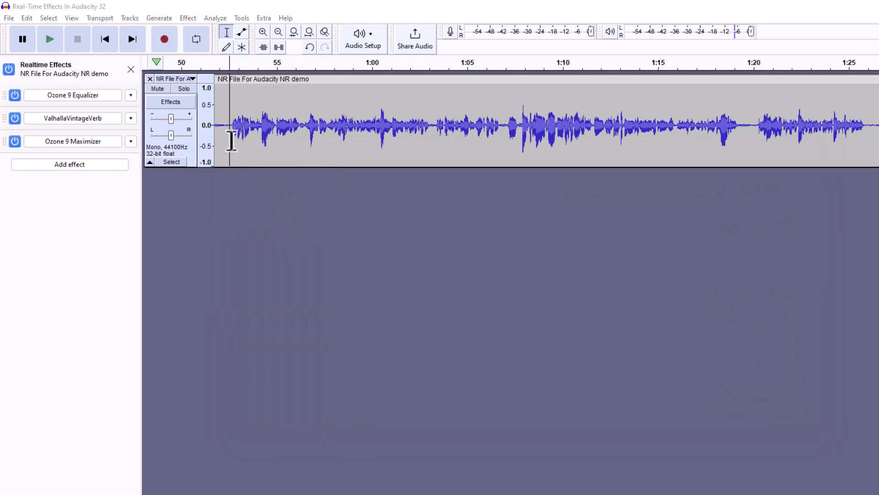
# - Lower the ValhallaVintageVerb mix to 5.6%
pyautogui.click(231, 141)
pyautogui.press('space')
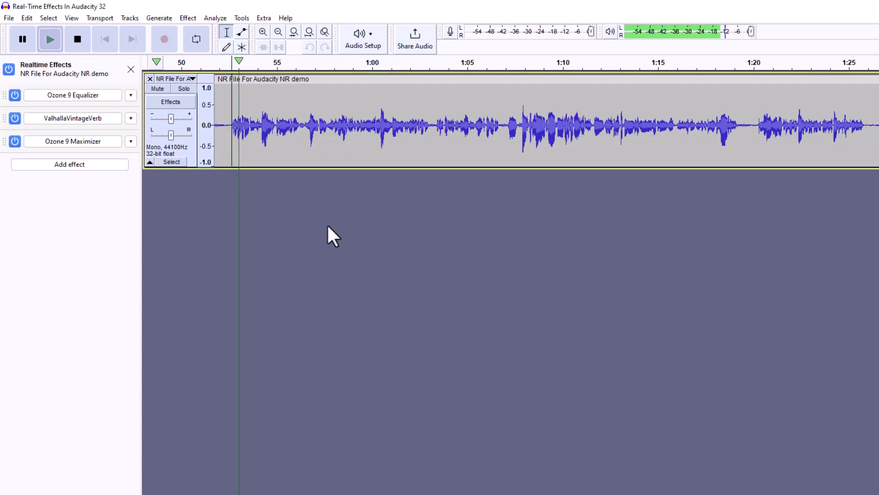
pyautogui.press('space')
pyautogui.click(92, 120)
pyautogui.moveTo(306, 265)
pyautogui.mouseDown()
pyautogui.moveTo(337, 295)
pyautogui.moveTo(304, 274)
pyautogui.mouseUp()
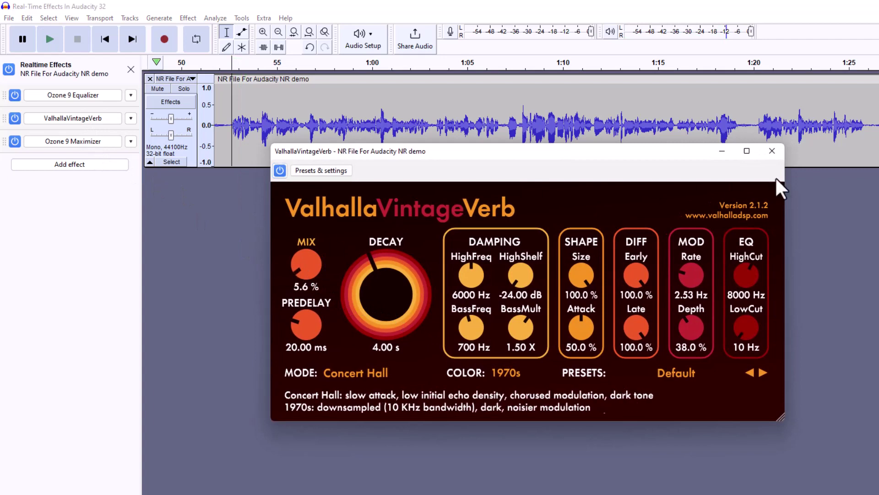
pyautogui.click(772, 151)
# - During playback, compare effects by toggling them, leaving only the reverb switched on
pyautogui.press('space')
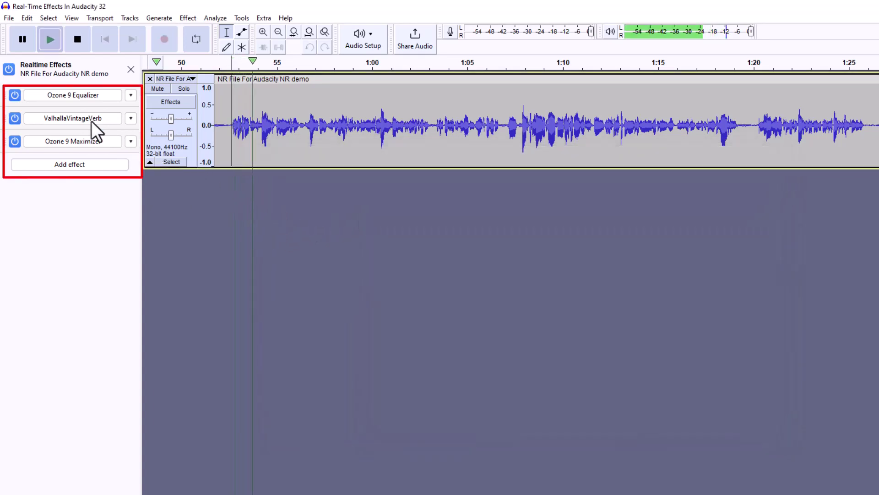
pyautogui.click(15, 118)
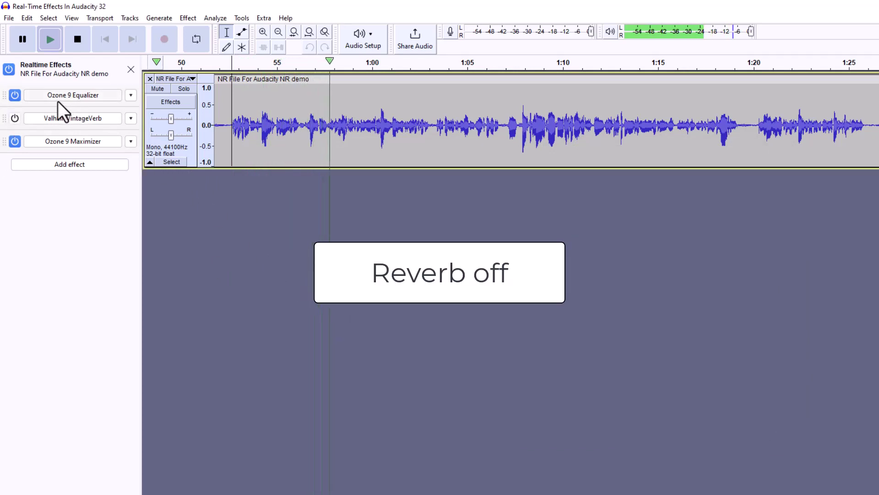
pyautogui.click(15, 94)
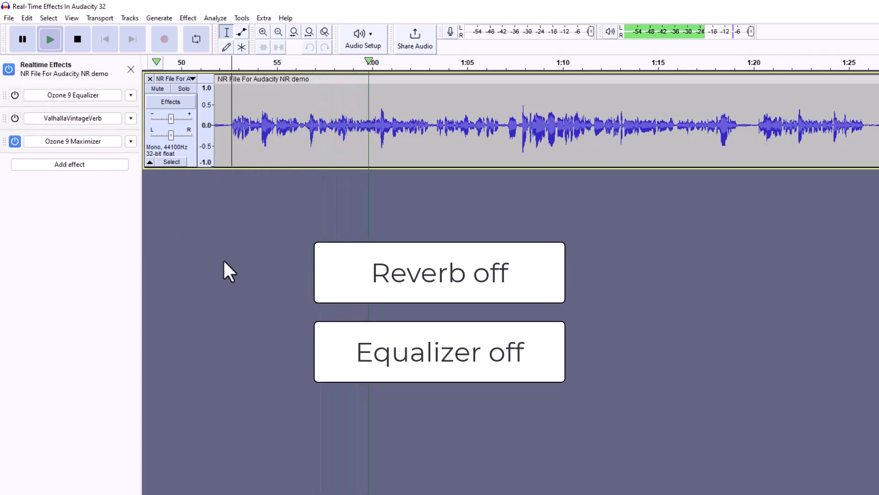
pyautogui.click(14, 141)
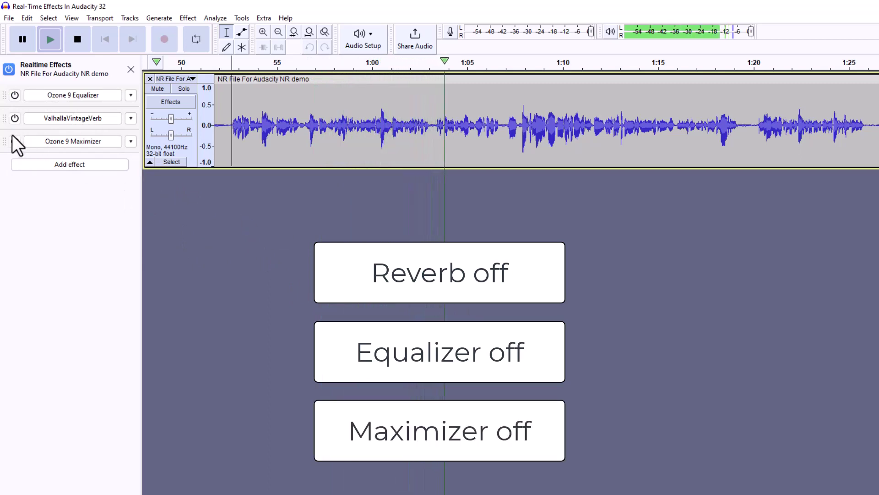
pyautogui.click(15, 118)
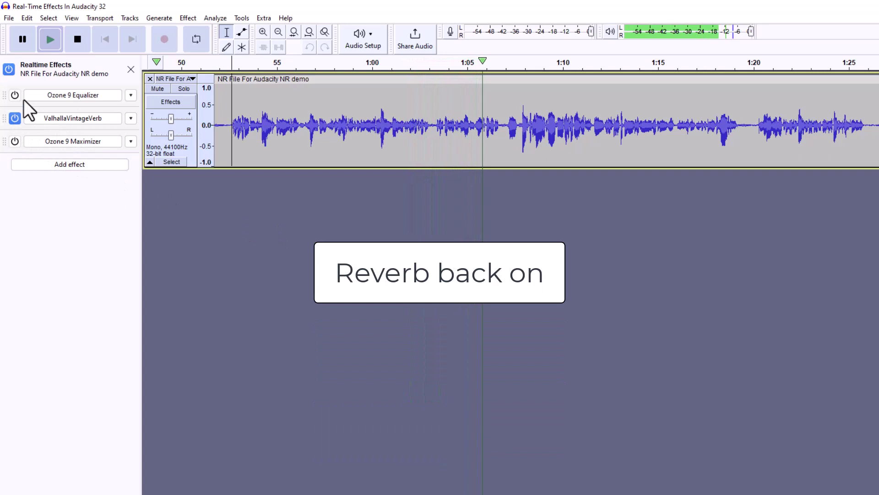
pyautogui.press('space')
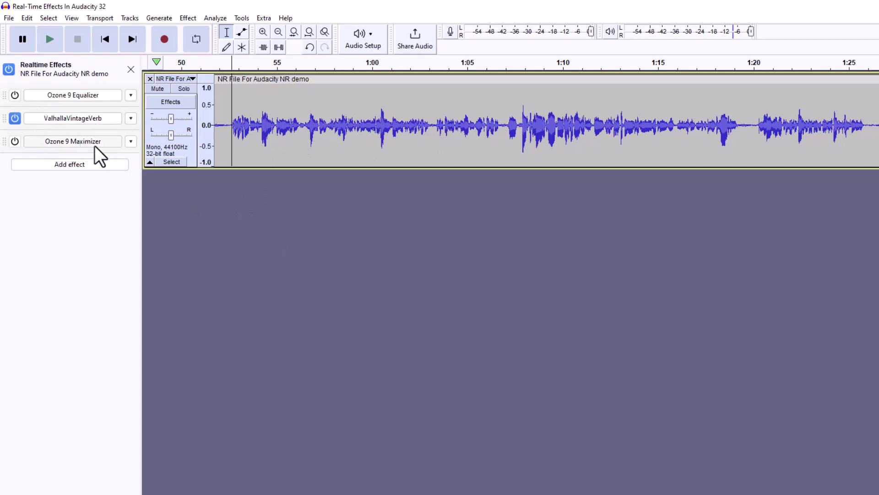
# - Switch Ozone 9 Equalizer back on and play the track to check it
pyautogui.click(15, 96)
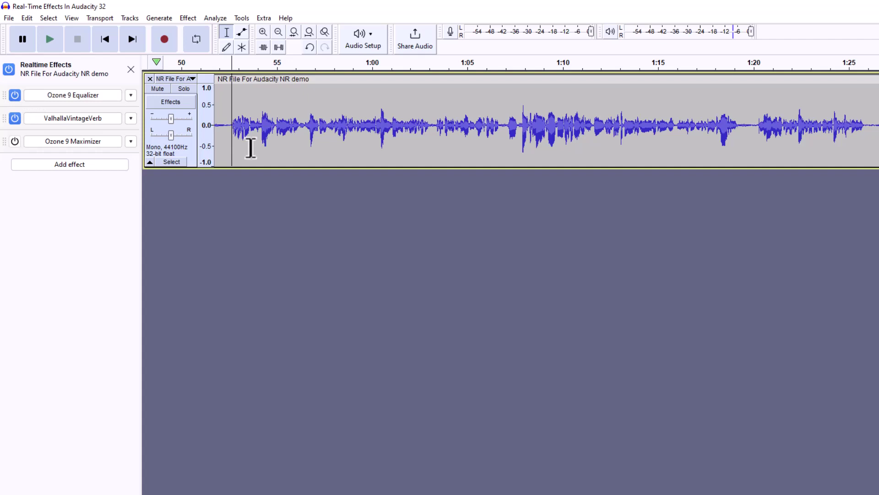
pyautogui.press('space')
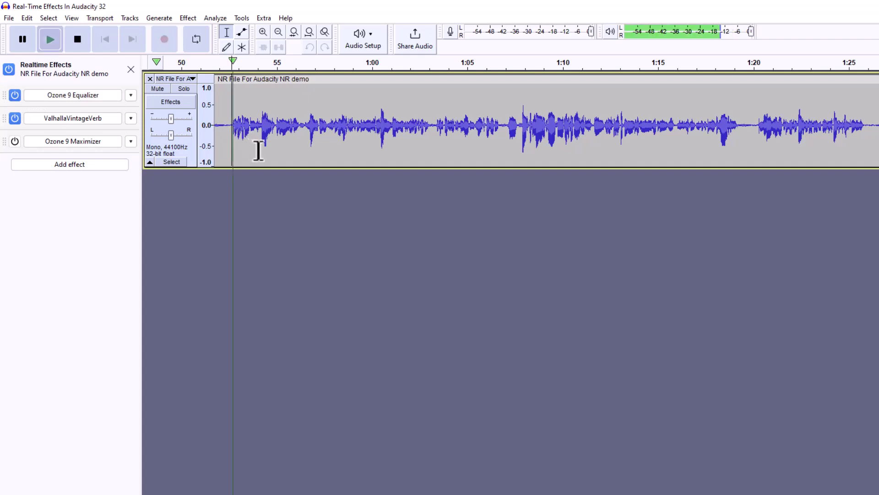
pyautogui.click(76, 37)
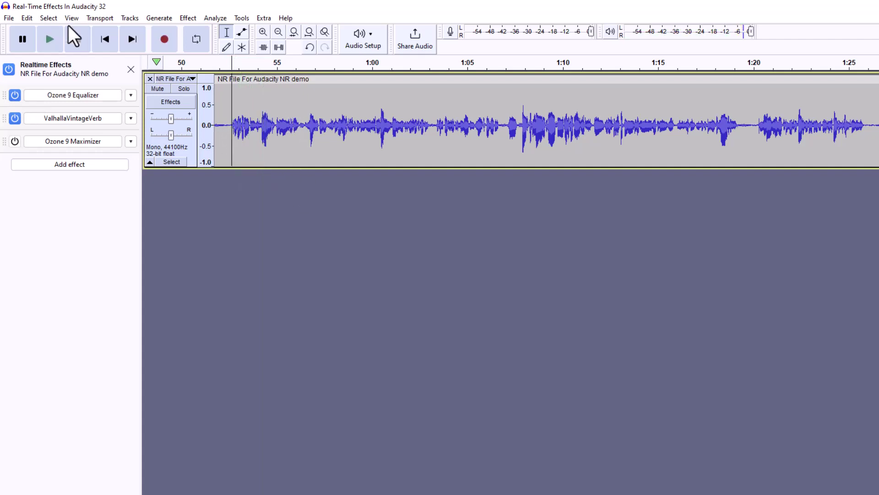
# - Look at the File menu's Export options, then dismiss the menu
pyautogui.click(9, 17)
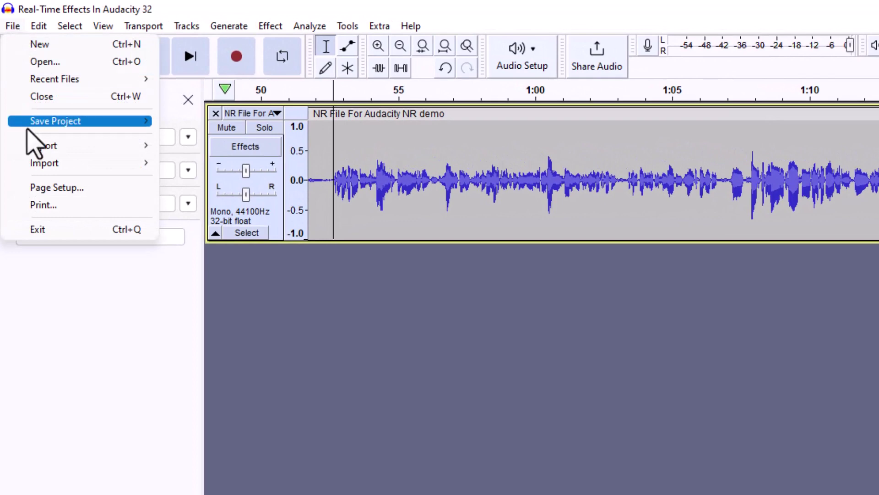
pyautogui.moveTo(118, 149)
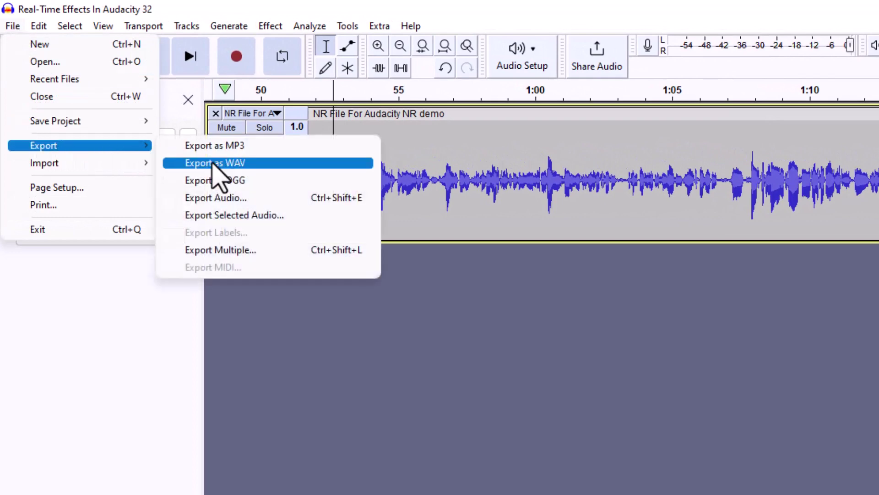
pyautogui.click(565, 299)
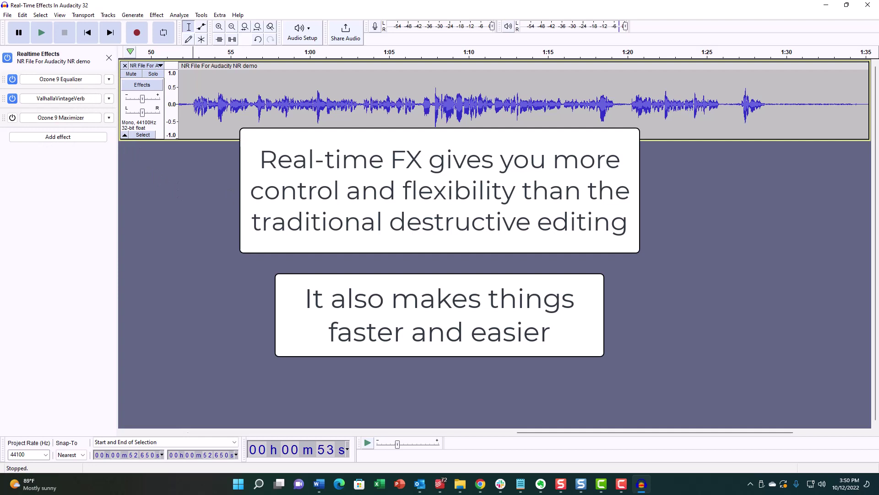
pyautogui.hotkey('alt', 'Tab')
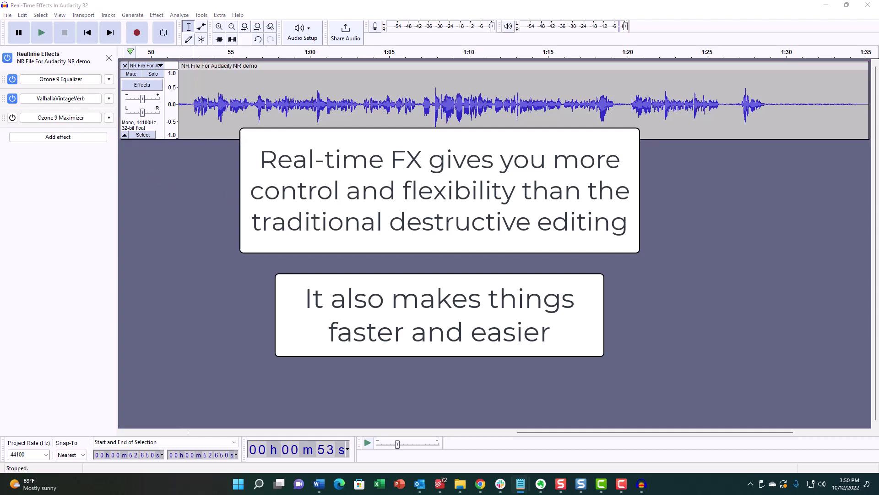